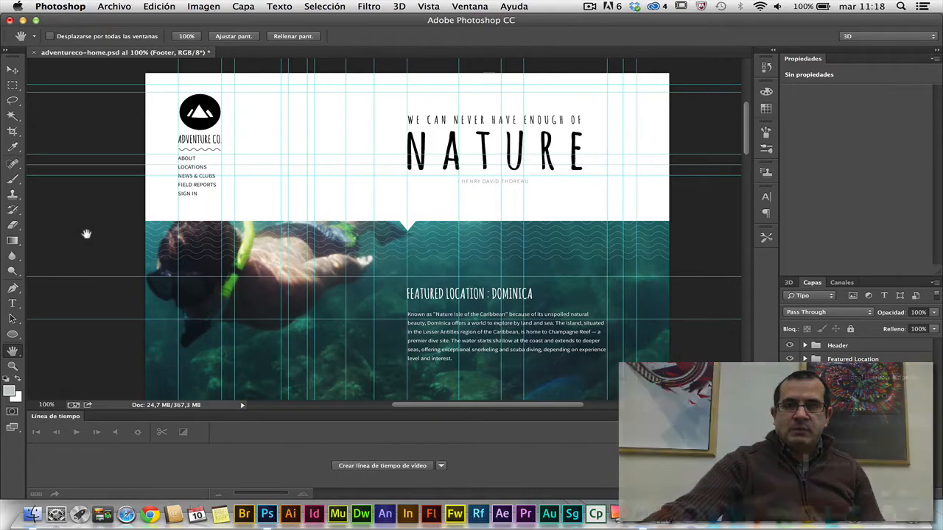
Expand the Header layer group and look through its layers, including waveBorder.png, Logo.png, Quote and arrow.png
mouse_move(746, 133)
mouse_down()
mouse_move(746, 289)
mouse_move(759, 168)
mouse_move(737, 126)
mouse_up()
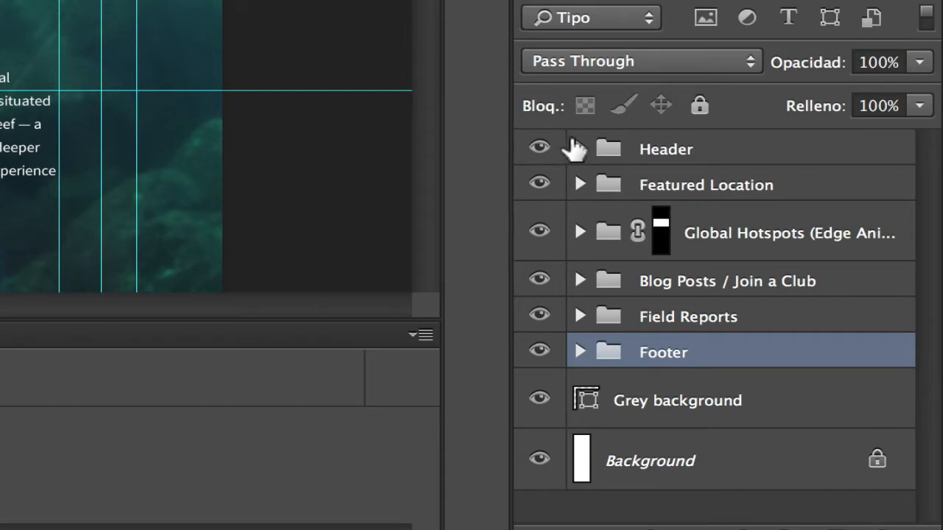
click(575, 149)
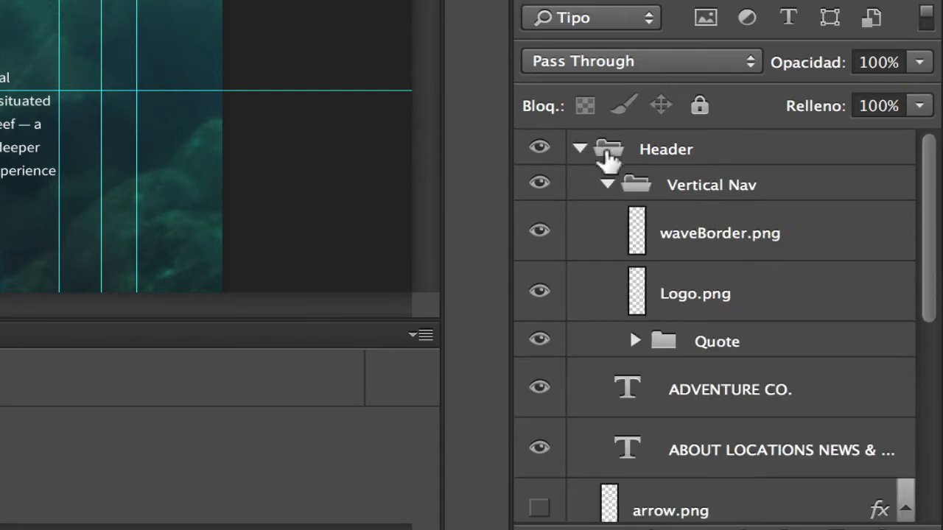
click(531, 230)
click(531, 230)
drag(932, 200, 933, 267)
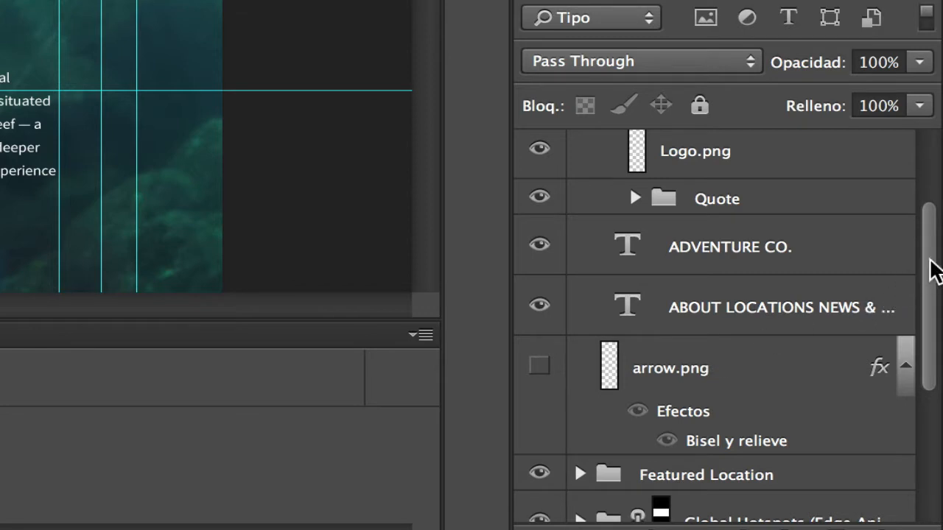
drag(932, 267, 936, 199)
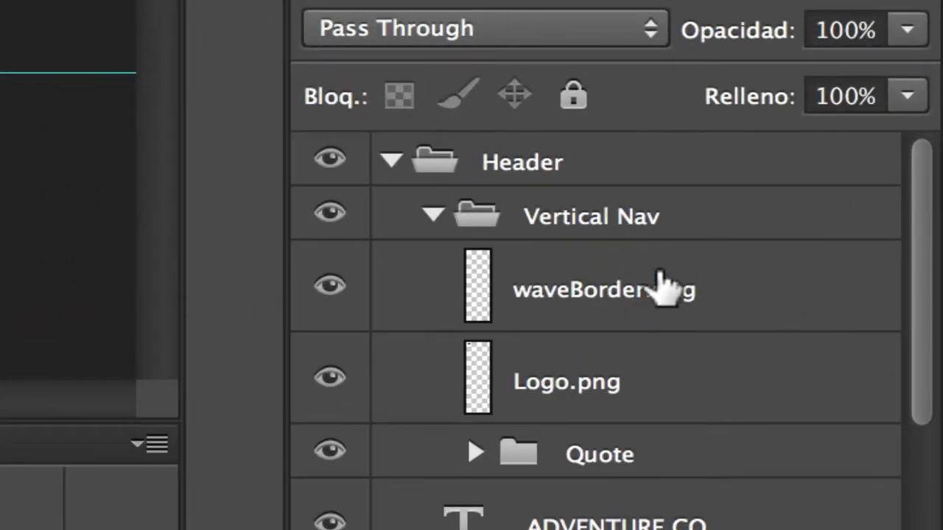
Rename the waveBorder.png layer in the Vertical Nav group to waveBorder.jpg
click(762, 230)
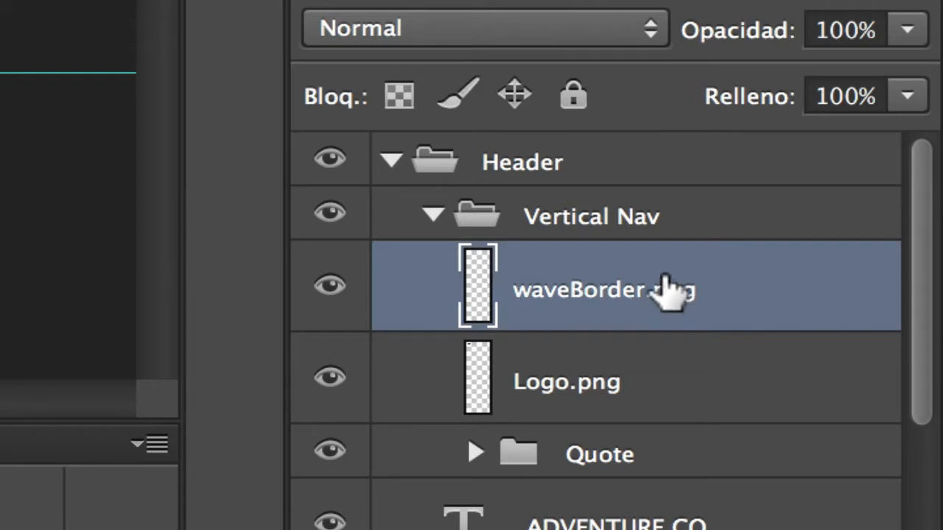
double_click(668, 292)
click(651, 286)
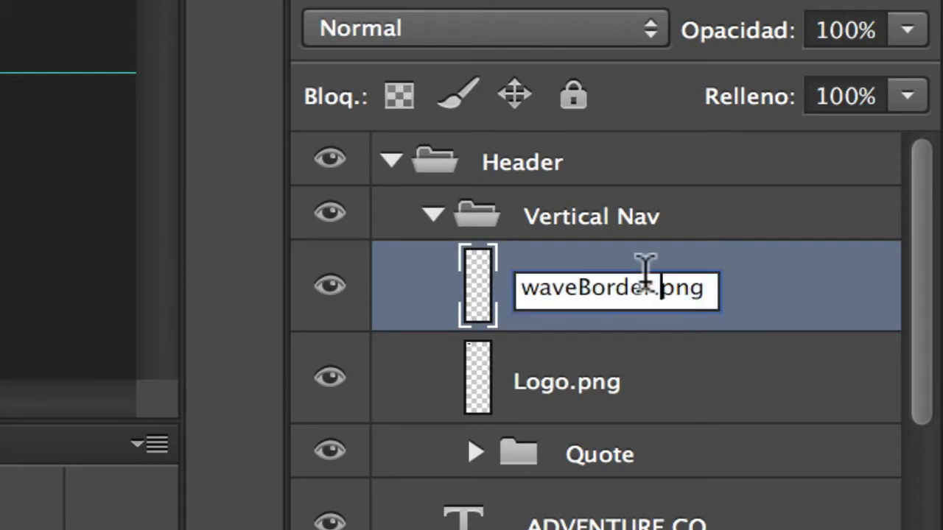
drag(660, 287, 704, 287)
text(jpg)
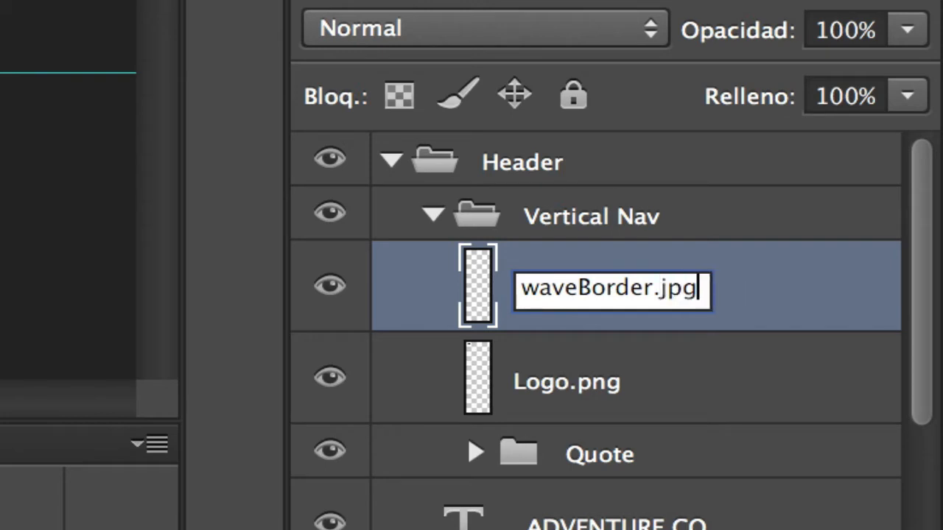
key(Return)
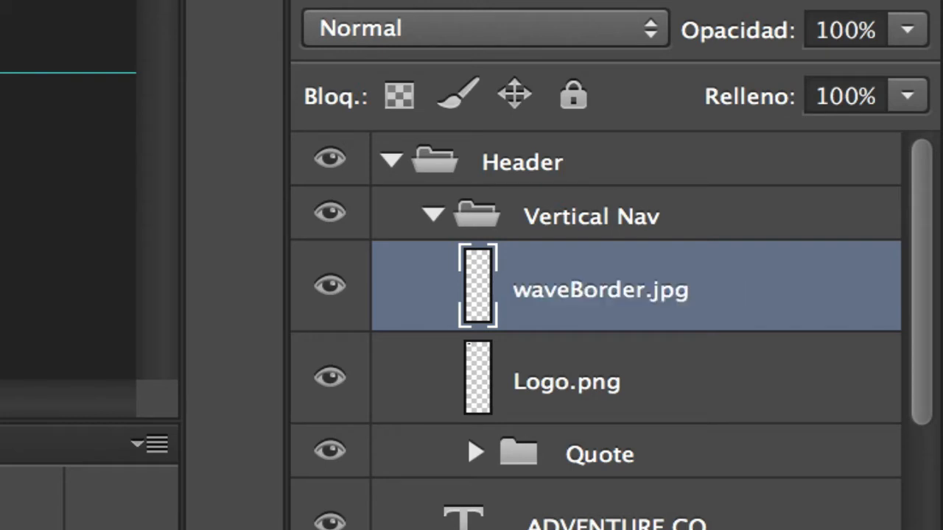
Add the quality value 70 to the wave border layer's name, making it waveBorder.jpg(70)
double_click(661, 291)
click(686, 284)
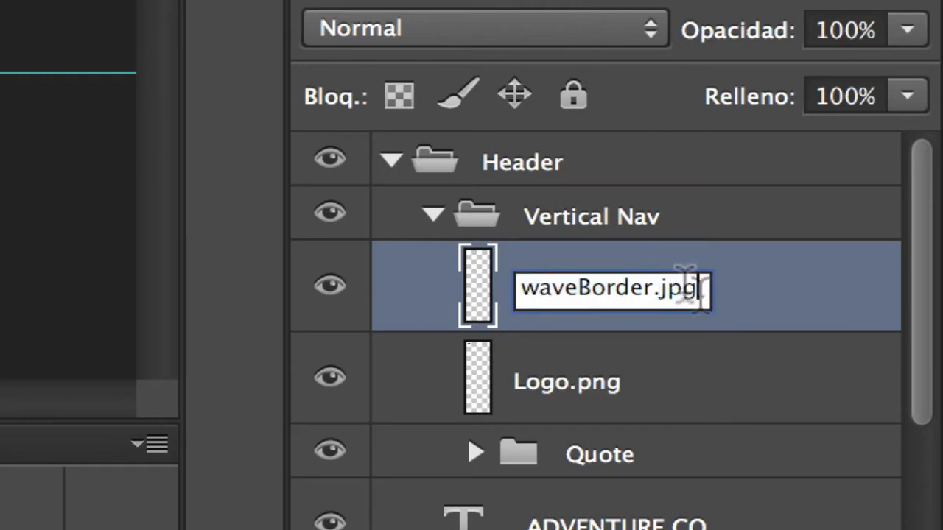
text(()
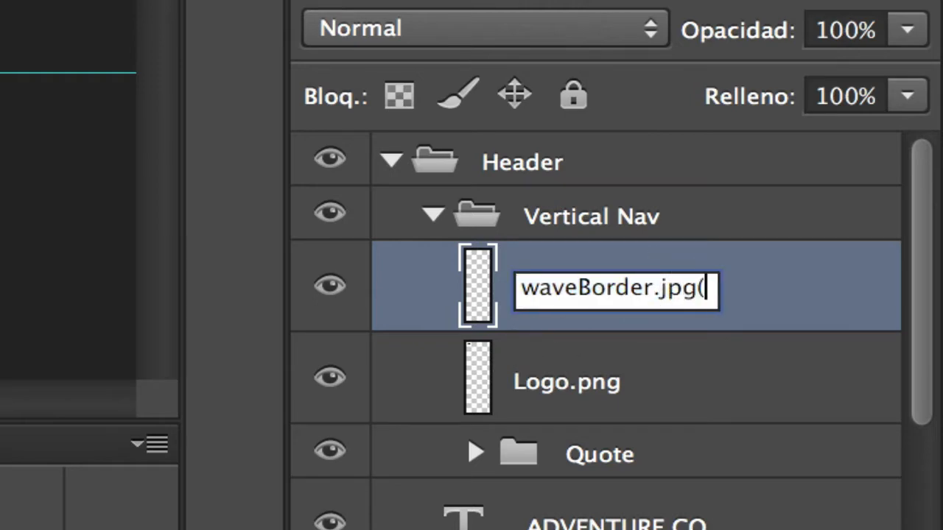
text(70))
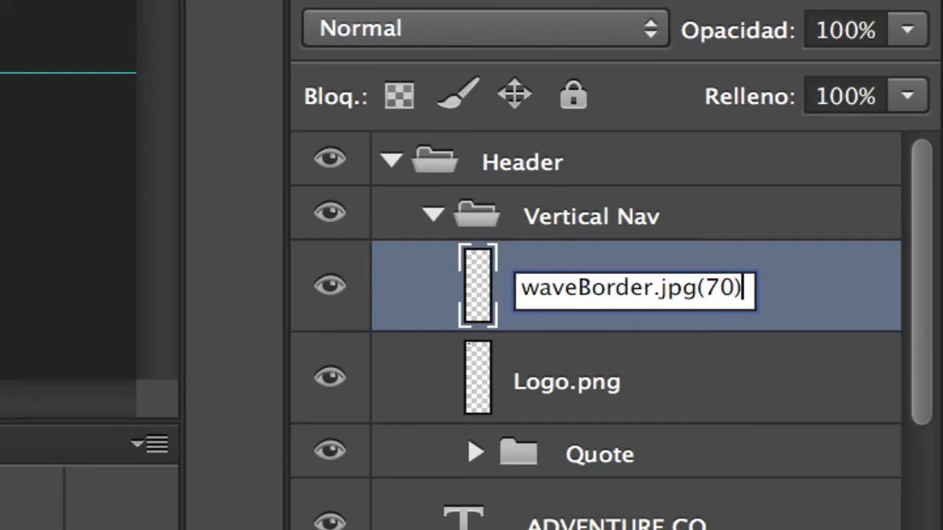
click(376, 286)
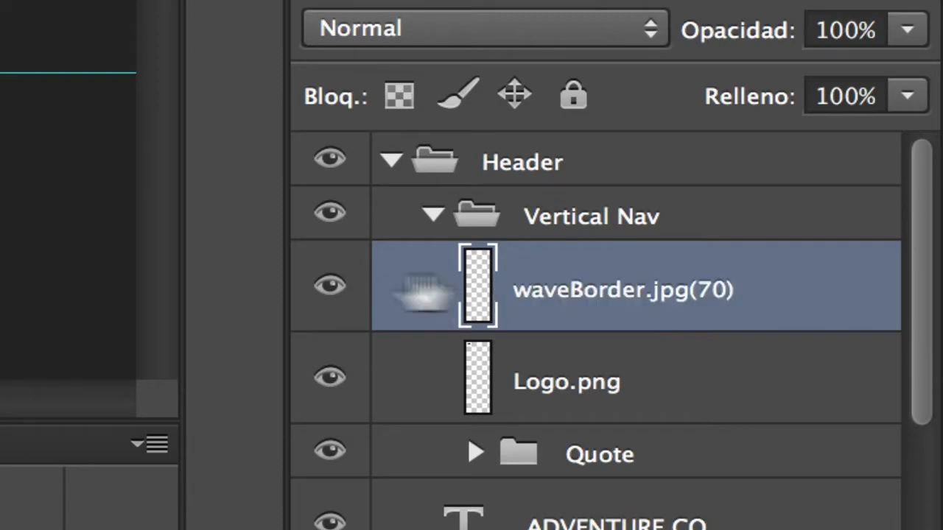
Rename the wave border layer back to waveBorder.png
double_click(658, 293)
click(662, 283)
drag(645, 271, 756, 270)
text(.png)
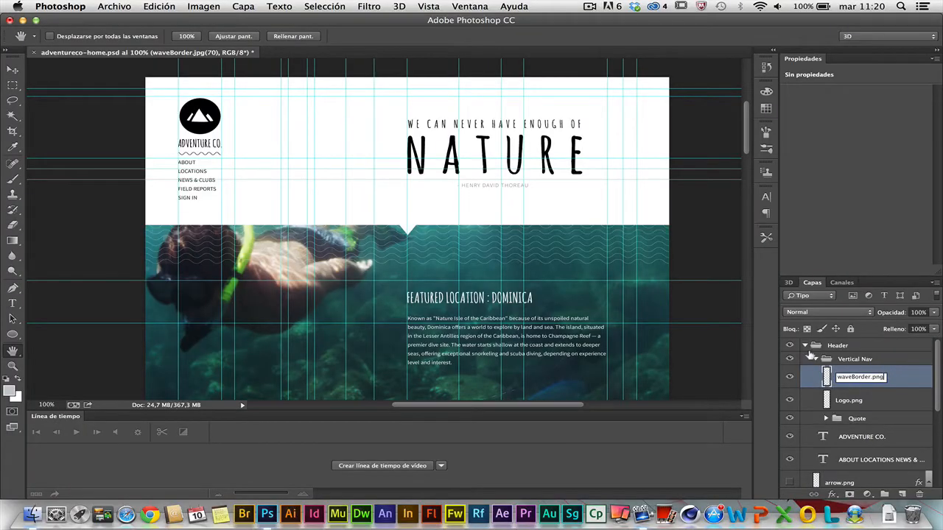
key(Return)
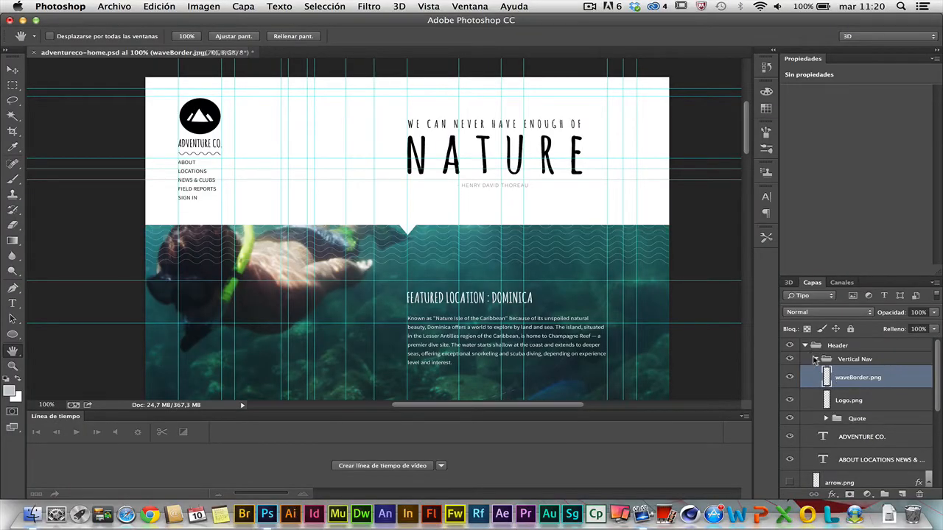
Collapse the Vertical Nav group and generate an Edge Reflow project from adventureco-home.psd
click(812, 359)
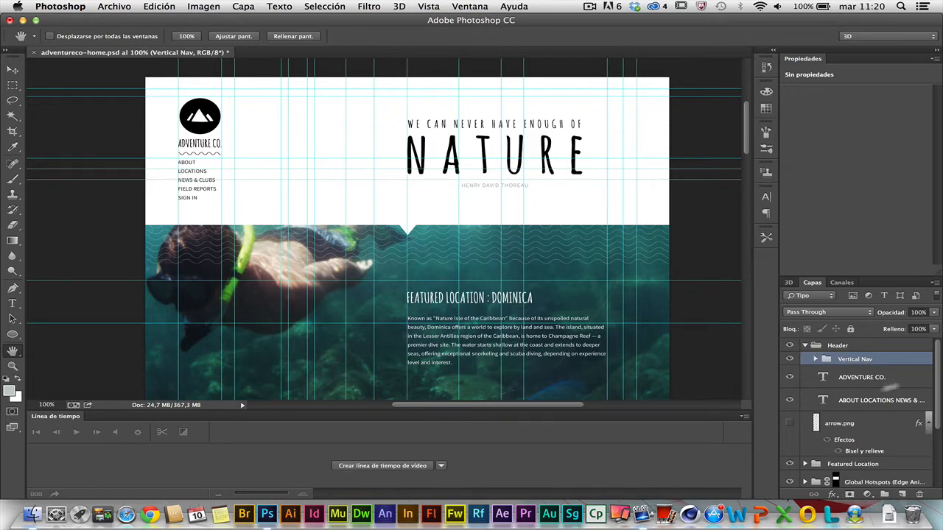
scroll(940, 388, down, 2)
scroll(940, 388, up, 2)
click(108, 7)
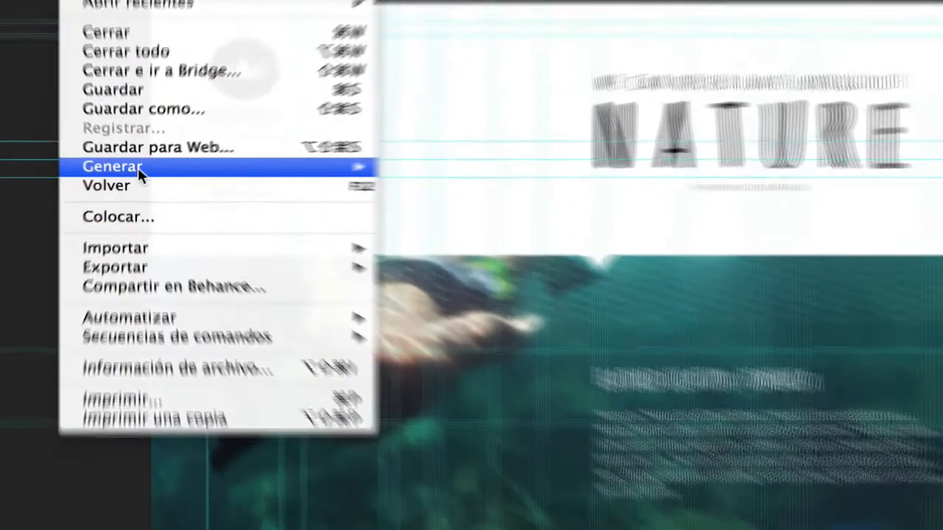
mouse_move(140, 175)
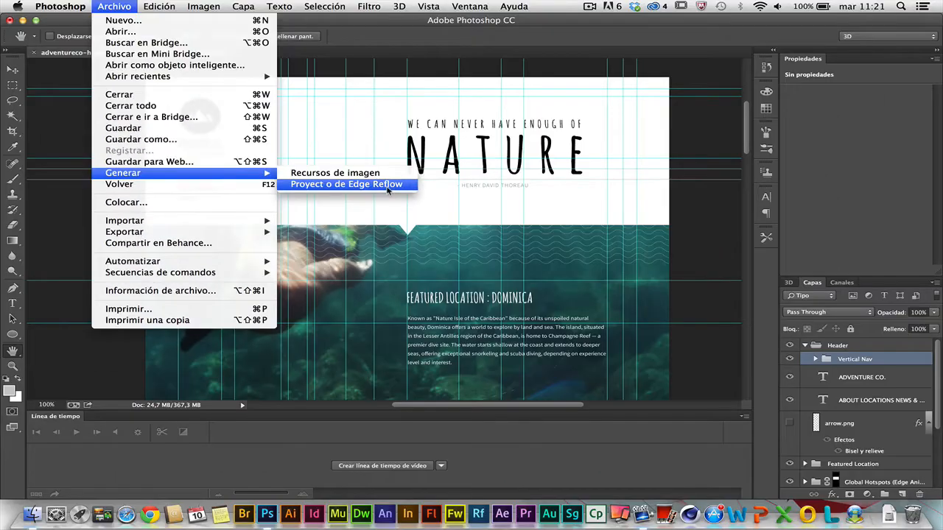
click(386, 187)
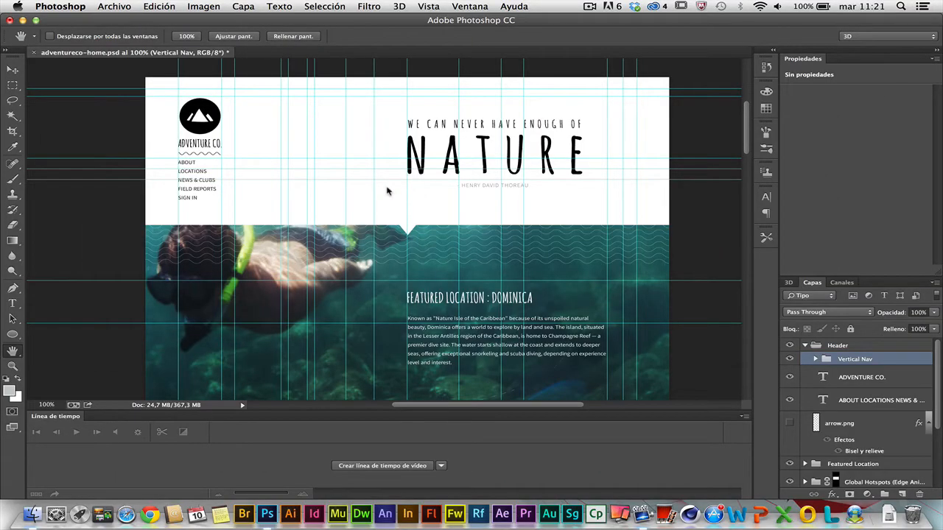
Switch to Finder and look through the generated images in the img folder within adventureco-home-reflow's assets folder
key(super+Tab)
key(super+Tab)
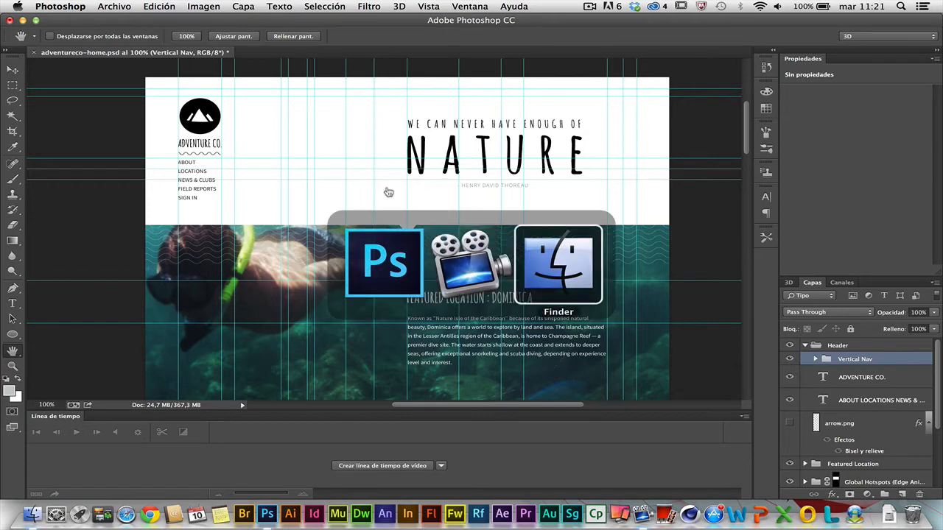
click(345, 209)
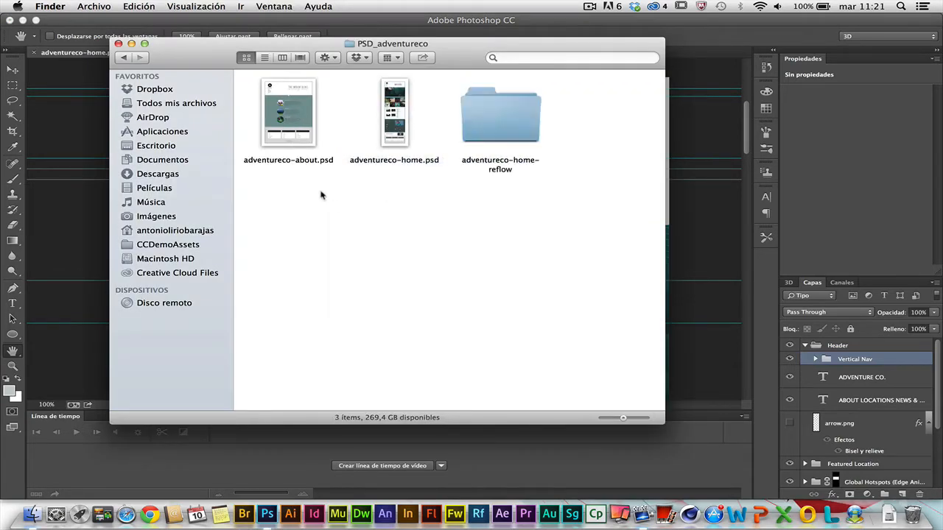
click(483, 125)
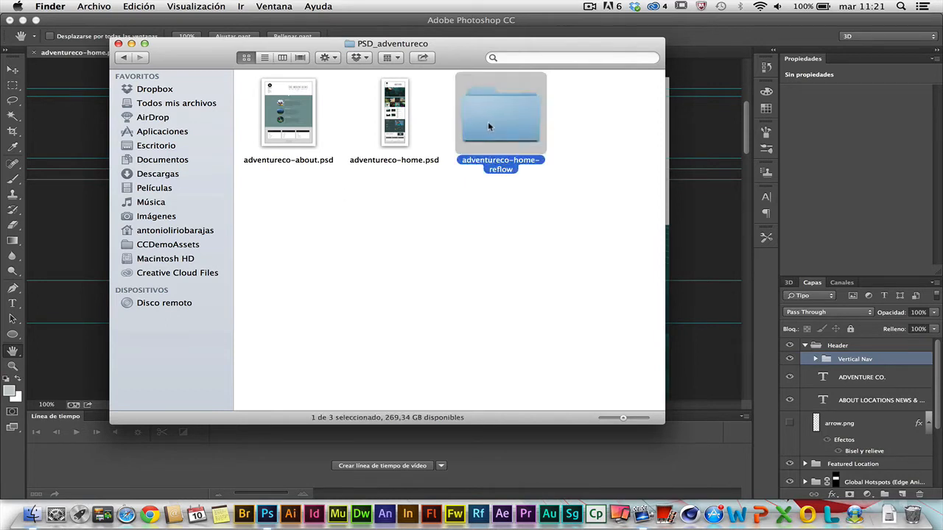
double_click(487, 126)
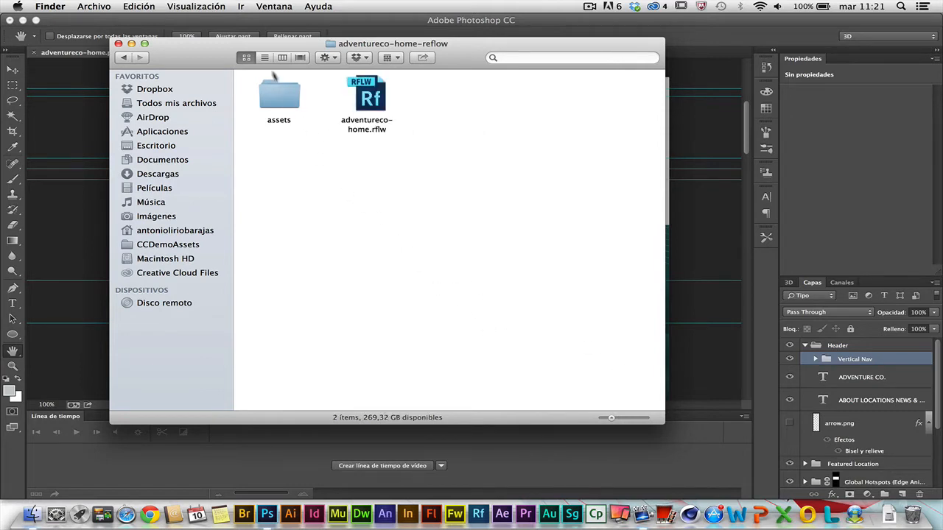
double_click(283, 102)
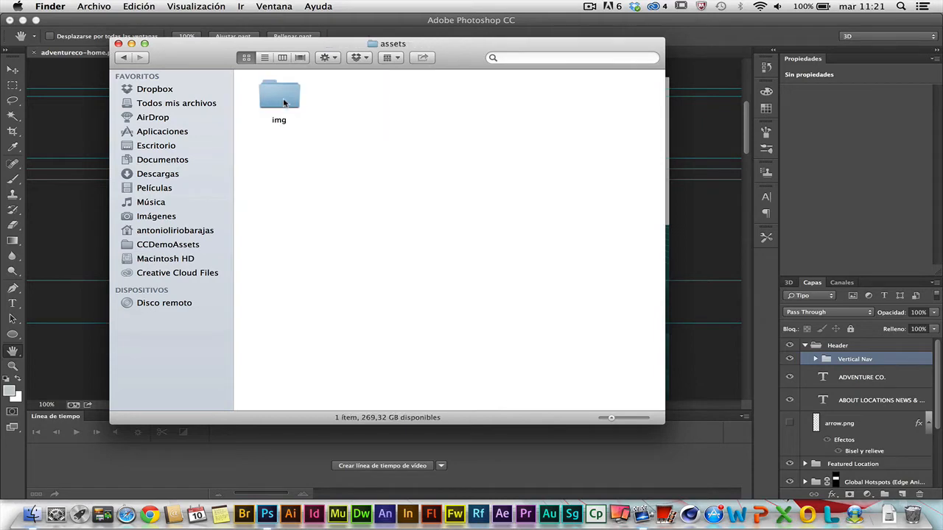
click(282, 102)
double_click(282, 102)
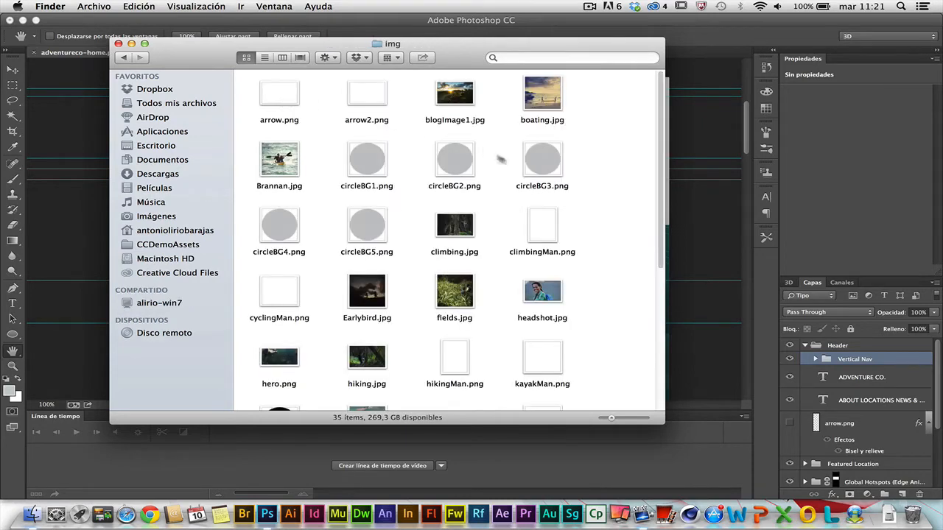
drag(661, 213, 654, 336)
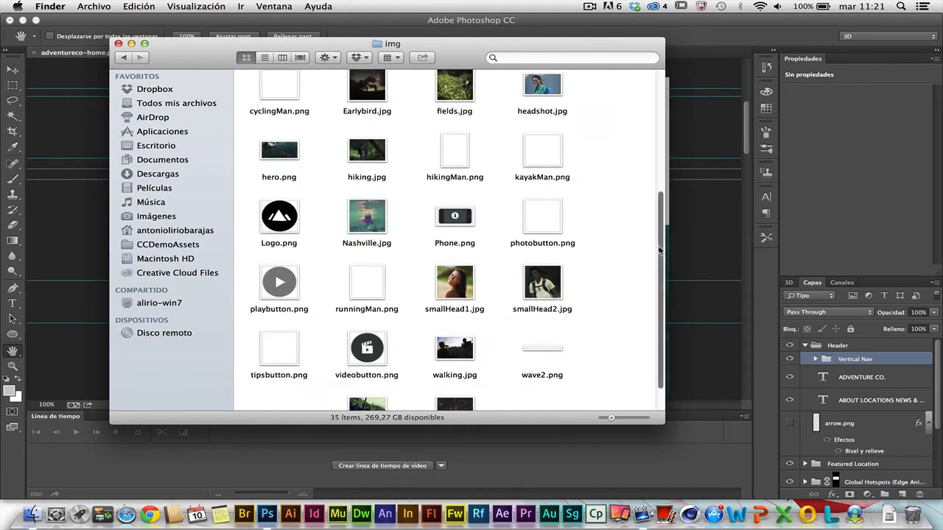
scroll(662, 251, up, 3)
Return to the adventureco-home-reflow folder and open adventureco-home.rflw in Edge Reflow
click(123, 58)
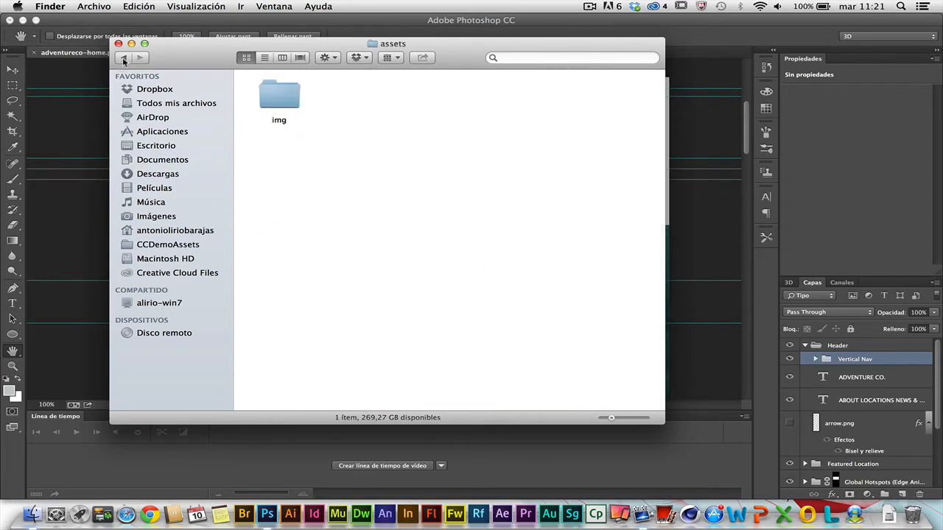
click(123, 58)
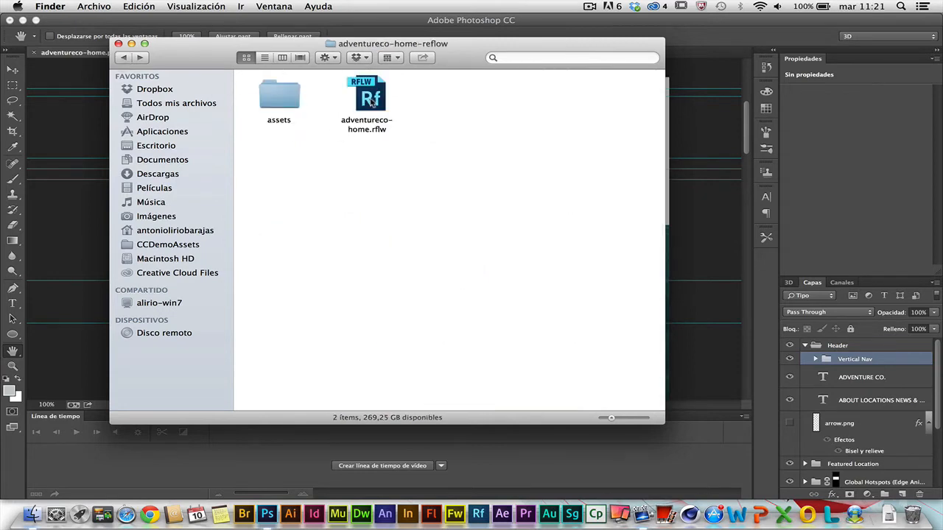
click(372, 103)
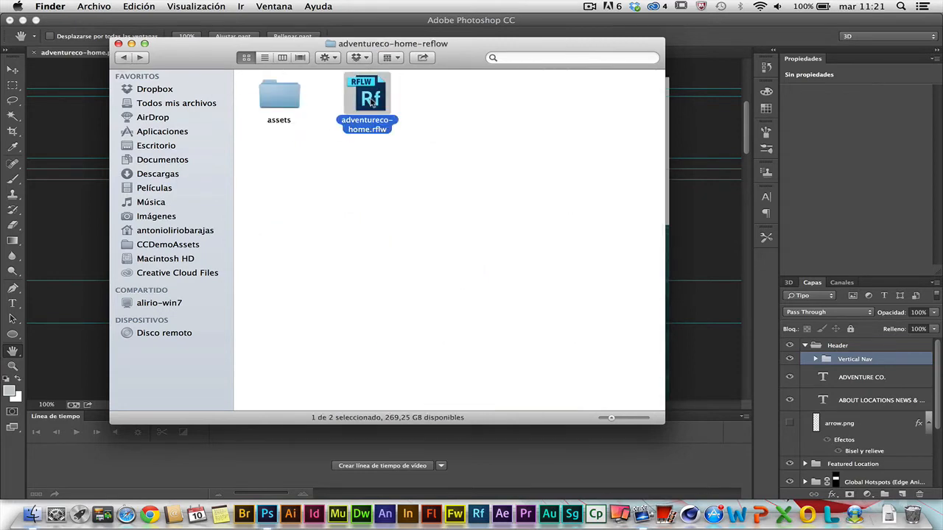
click(452, 118)
double_click(374, 103)
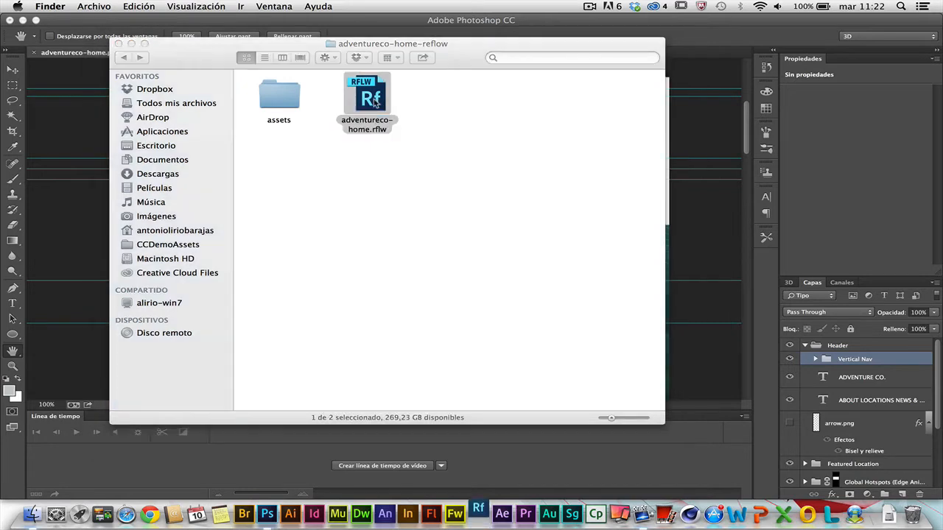
double_click(373, 103)
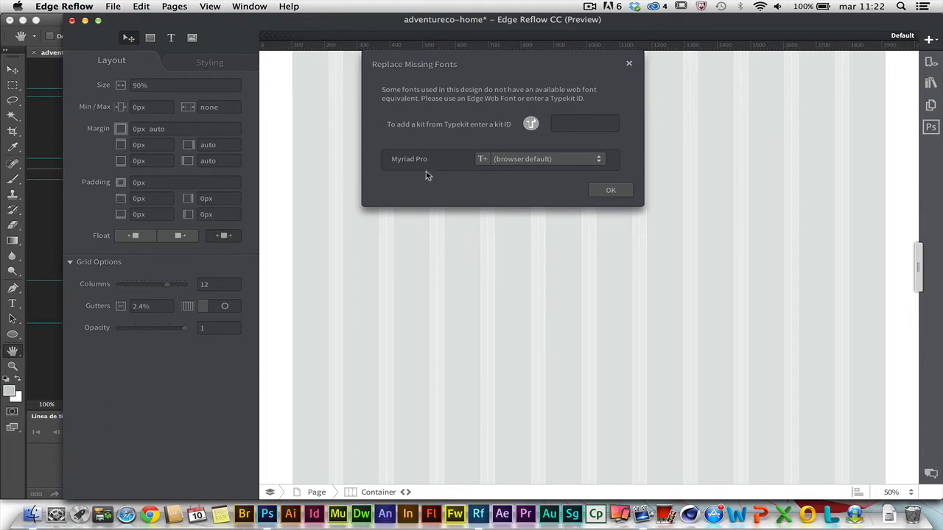
Replace the missing Myriad Pro font with Arial, confirm the replacement and select the whole page
click(525, 160)
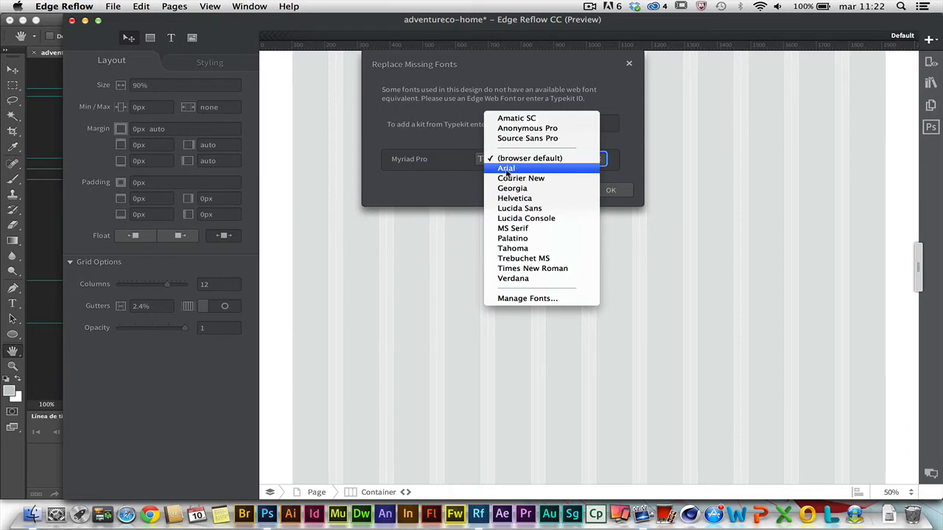
click(506, 169)
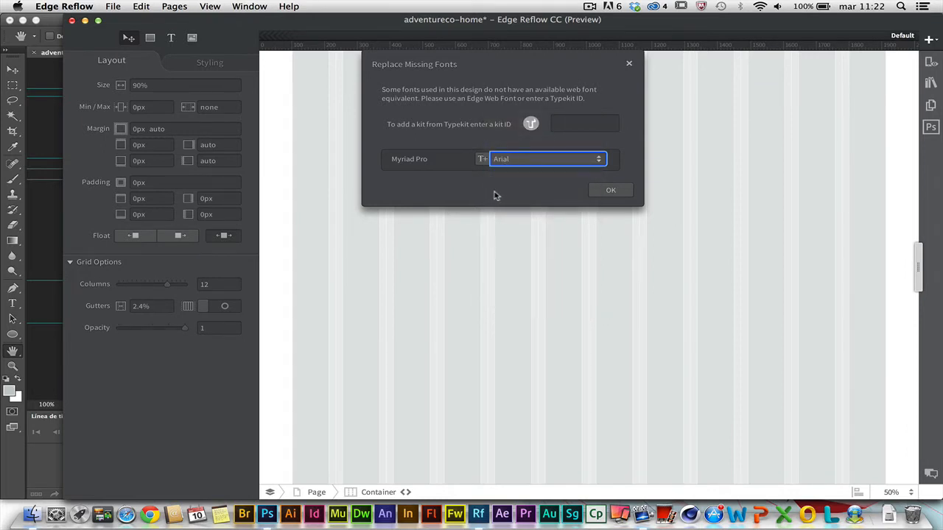
click(495, 195)
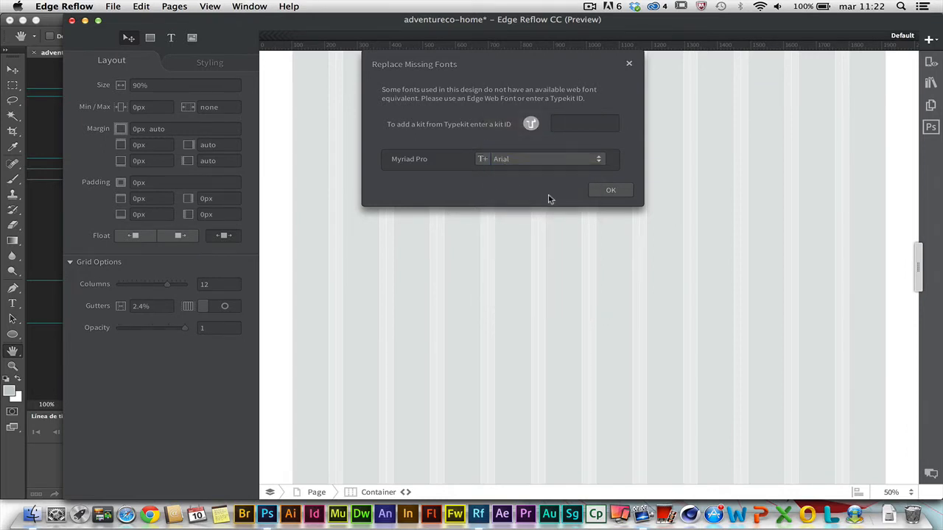
click(600, 191)
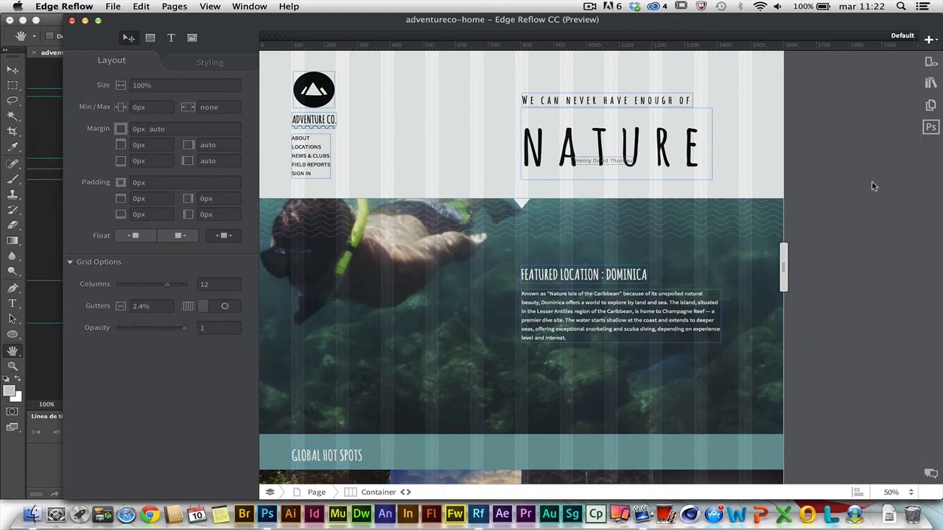
click(845, 317)
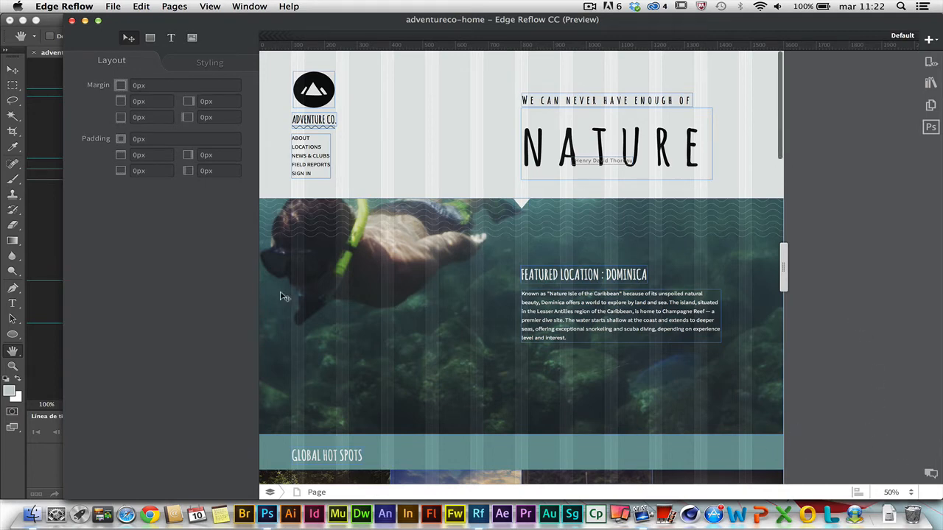
Look through the imported page down to the footer and inspect the kayaking and climbing icons under Join a Club
scroll(422, 322, down, 15)
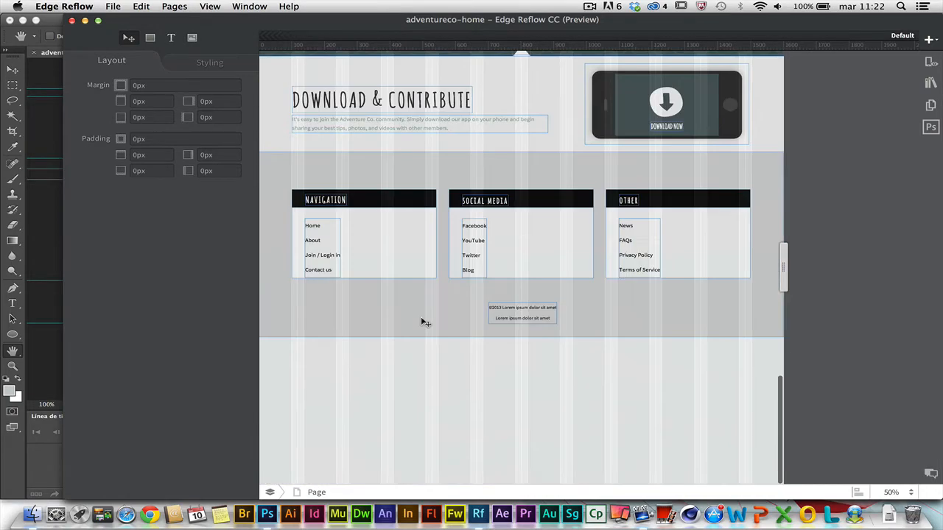
scroll(422, 318, up, 10)
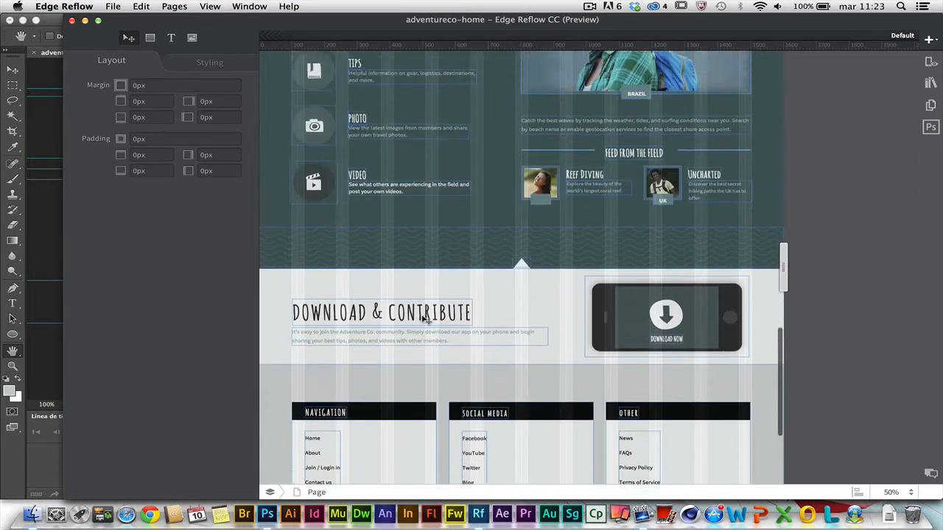
scroll(425, 319, up, 8)
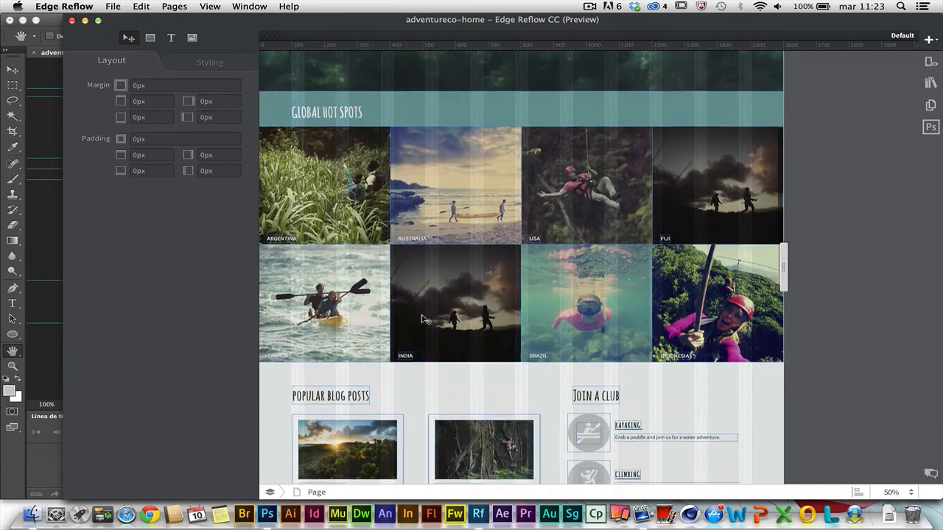
scroll(426, 321, down, 3)
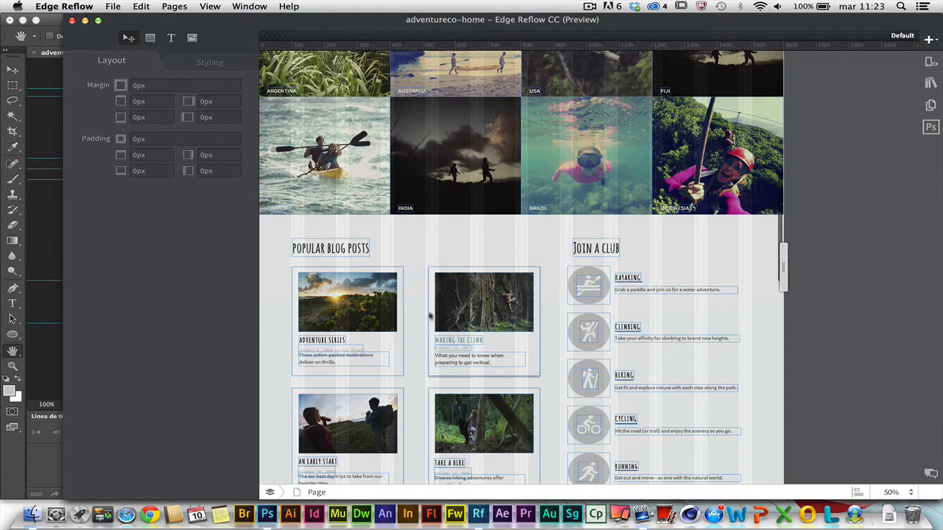
click(595, 290)
click(583, 332)
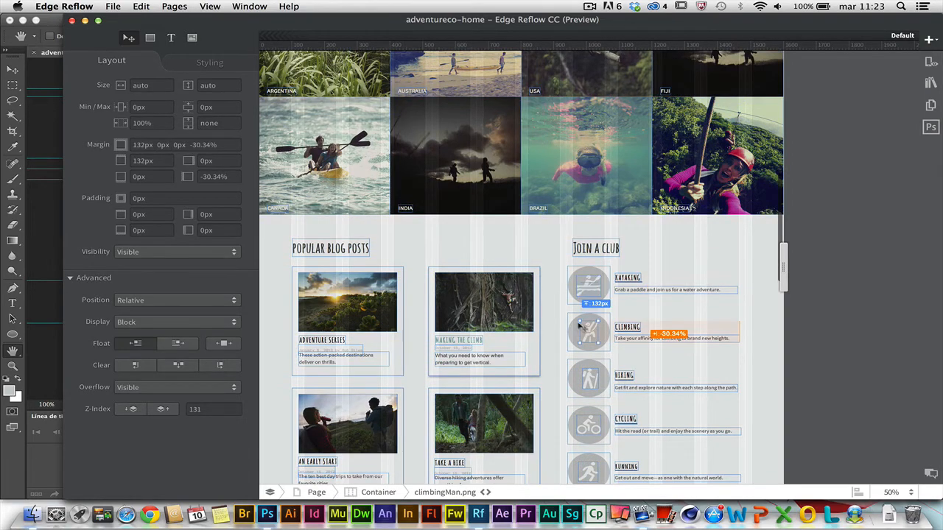
scroll(548, 303, up, 10)
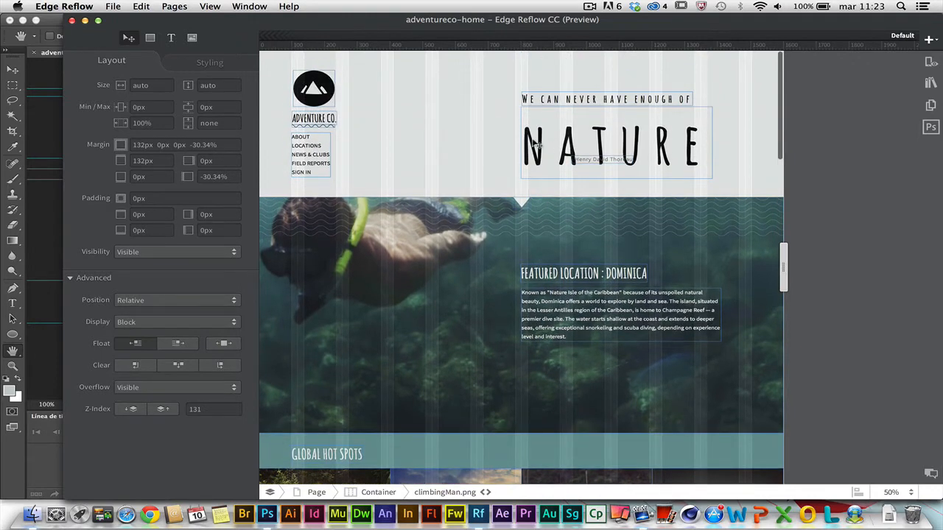
Append "Lore ipsum" to the end of the Featured Location : Dominica description
click(538, 139)
drag(524, 148, 715, 144)
click(606, 331)
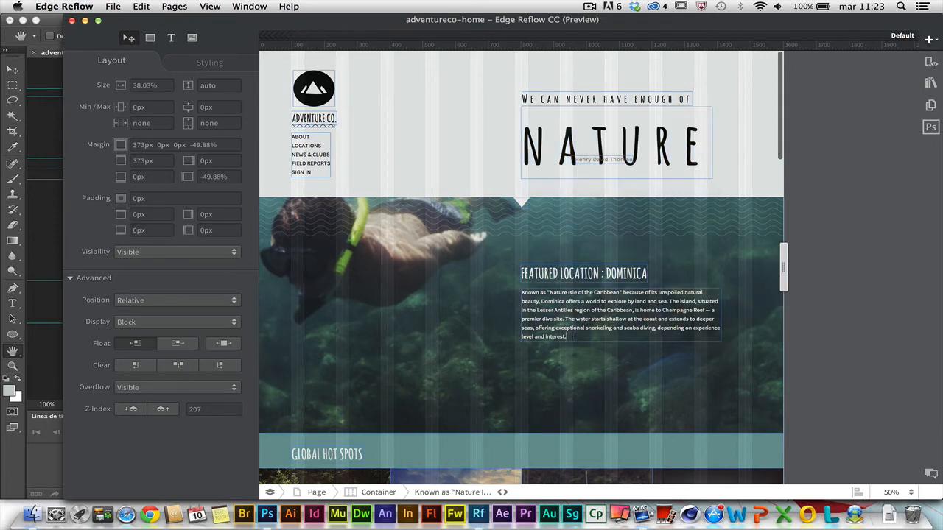
text(Lore ipsum)
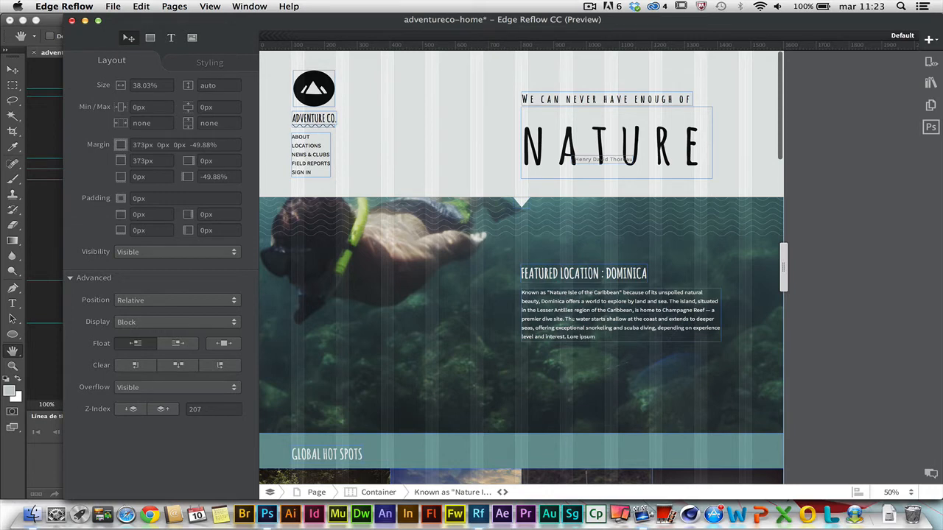
Try underlining the Featured Location description in its typography styling, remove the underline and return to the layout settings
drag(589, 319, 558, 310)
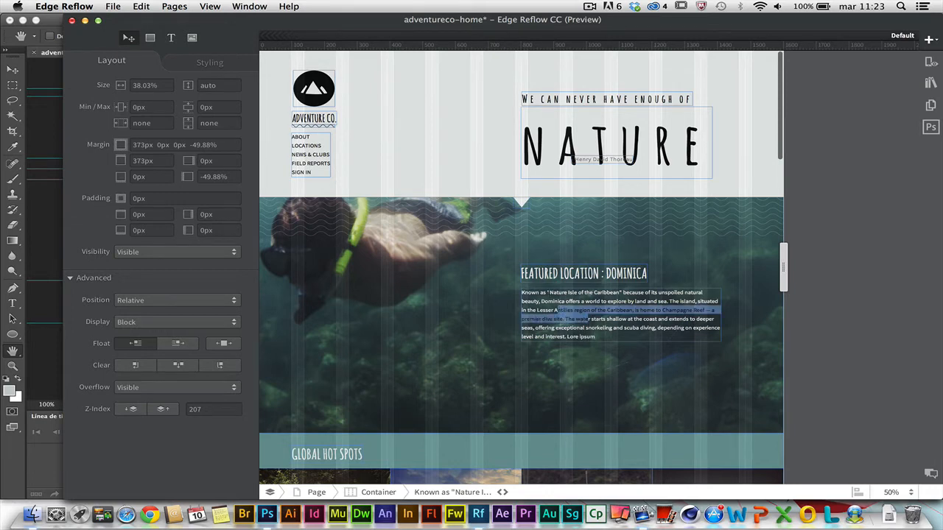
click(536, 292)
double_click(530, 292)
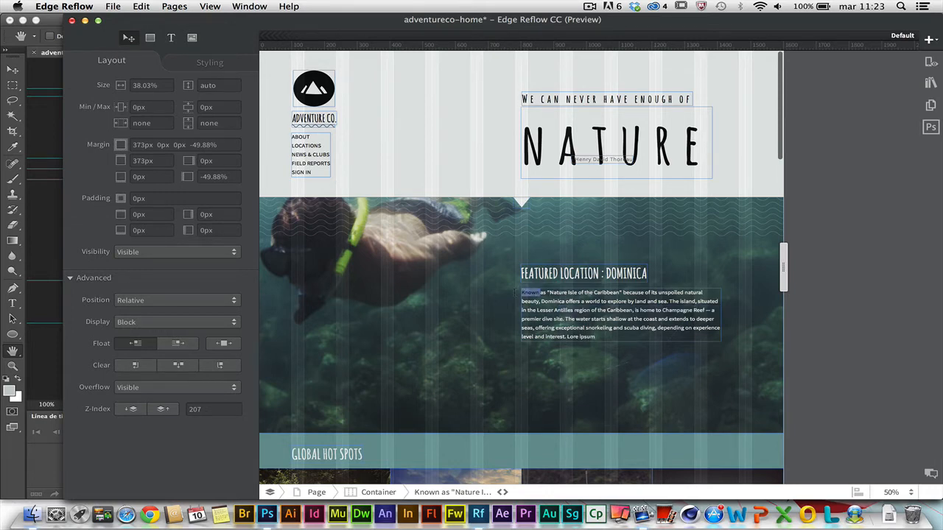
click(172, 38)
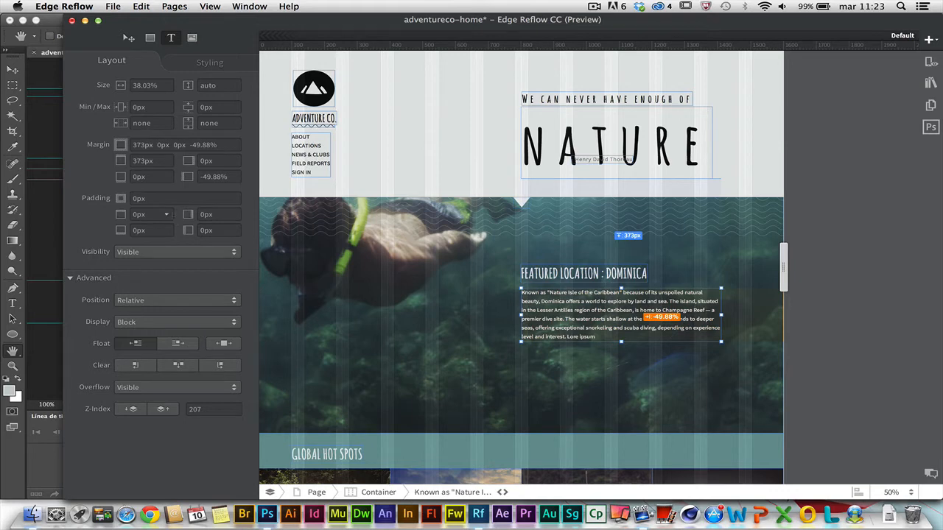
click(172, 69)
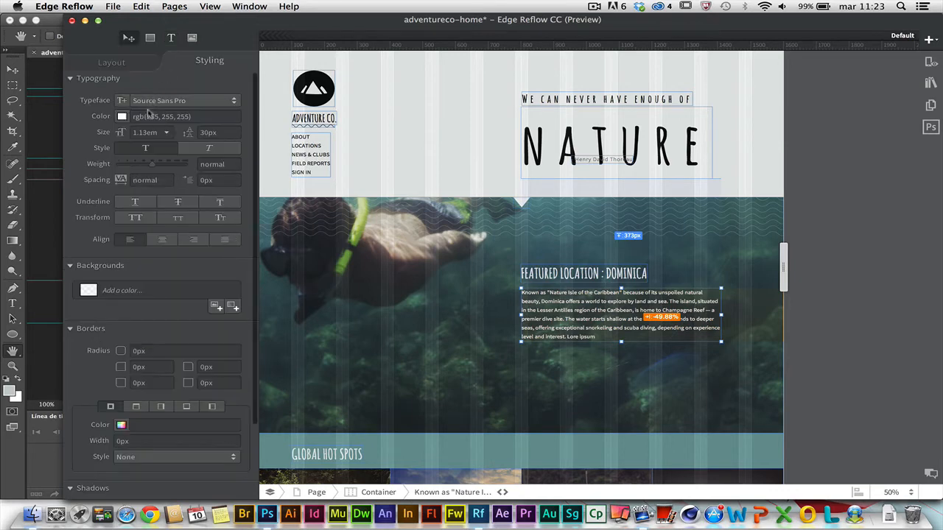
click(135, 203)
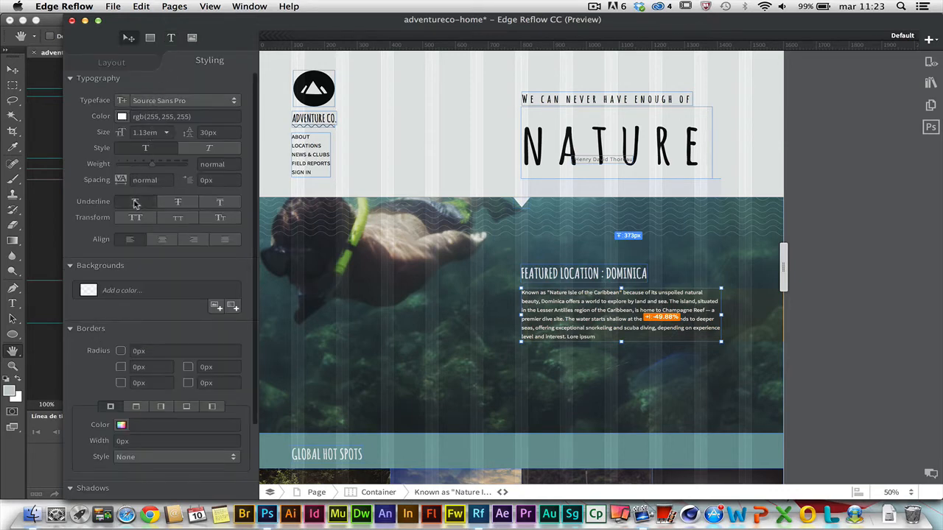
click(135, 204)
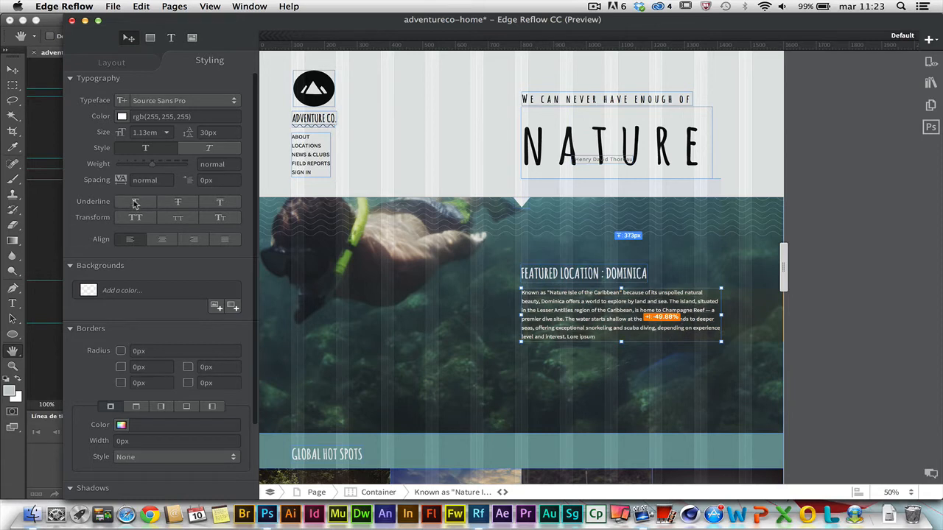
click(99, 68)
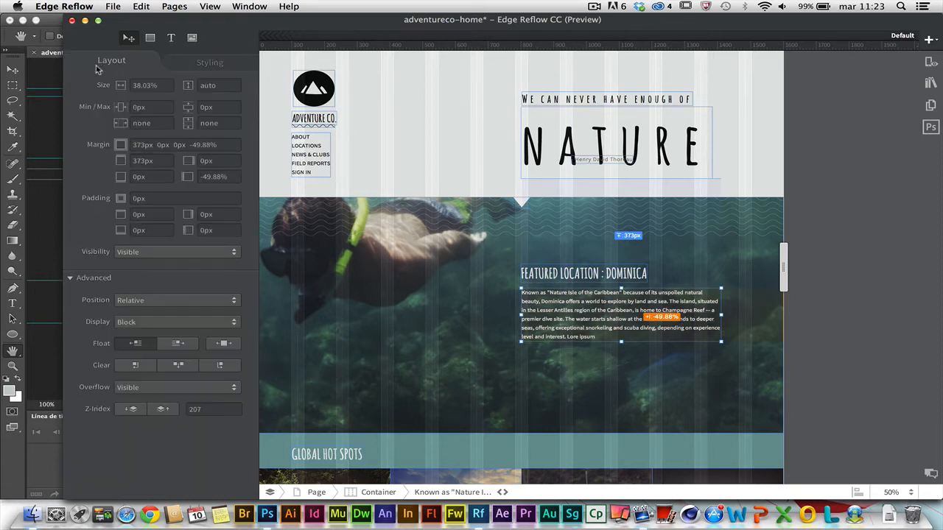
Inspect the layout settings of the hero image, the logo, the ADVENTURE CO. title and the navigation list
click(398, 223)
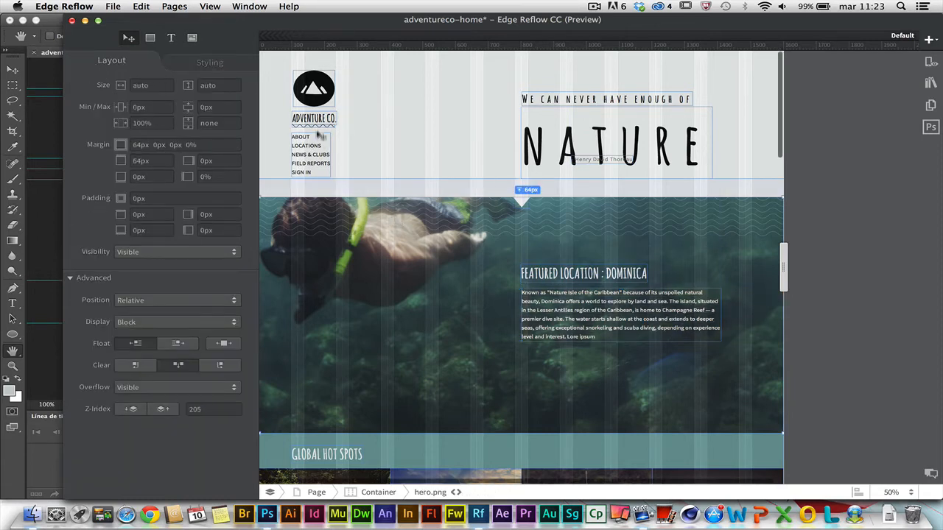
click(313, 96)
click(310, 126)
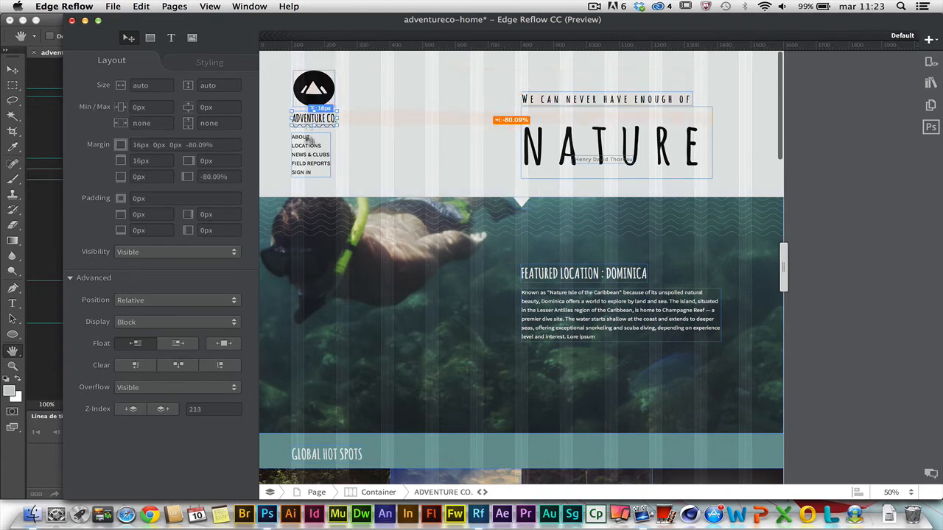
click(310, 150)
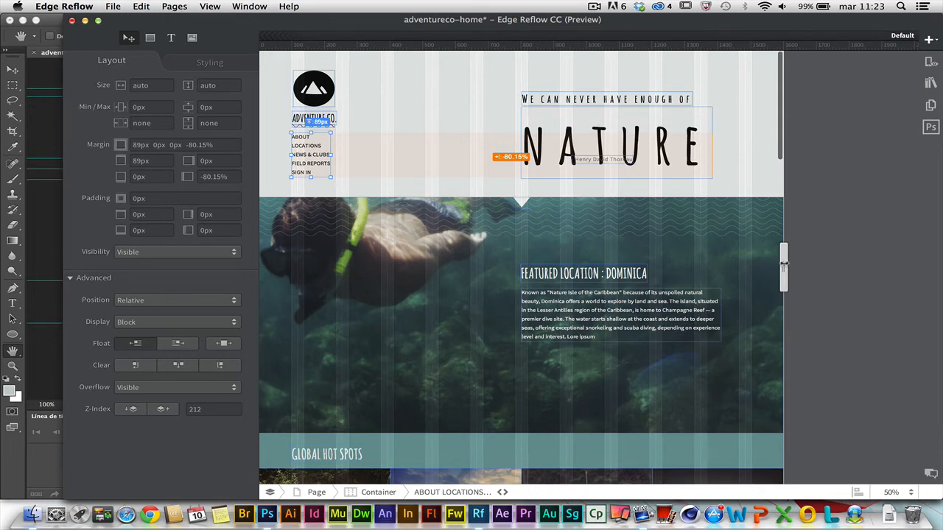
Narrow the page and add media query breakpoints at widths of 1498 and 1354
drag(785, 265, 749, 267)
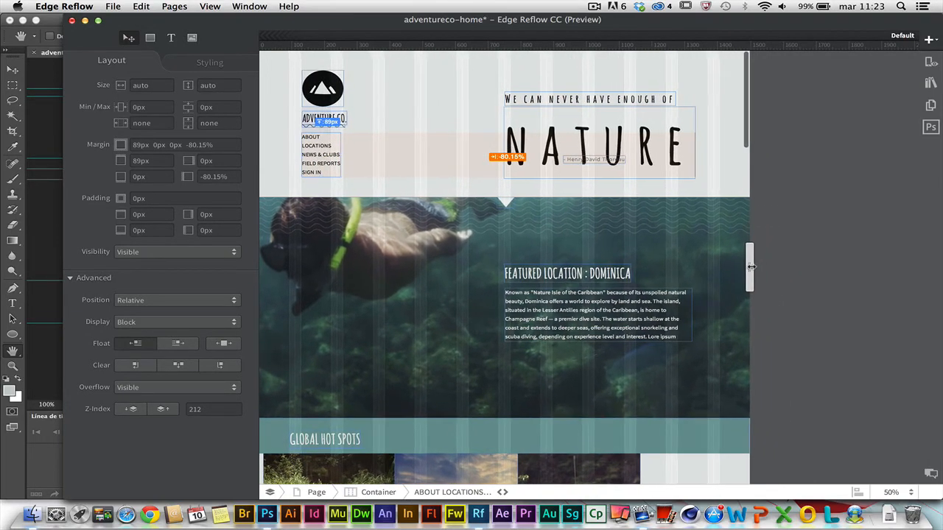
click(929, 39)
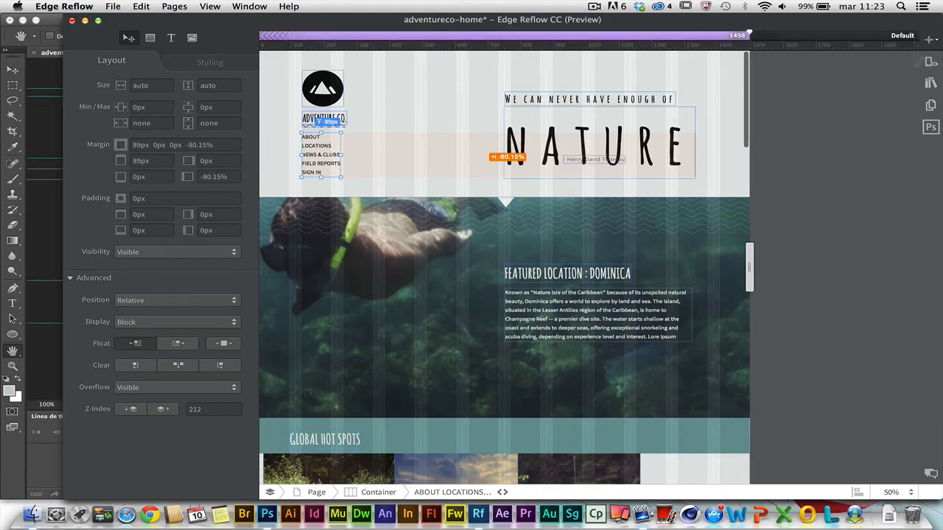
drag(749, 266, 702, 266)
click(929, 39)
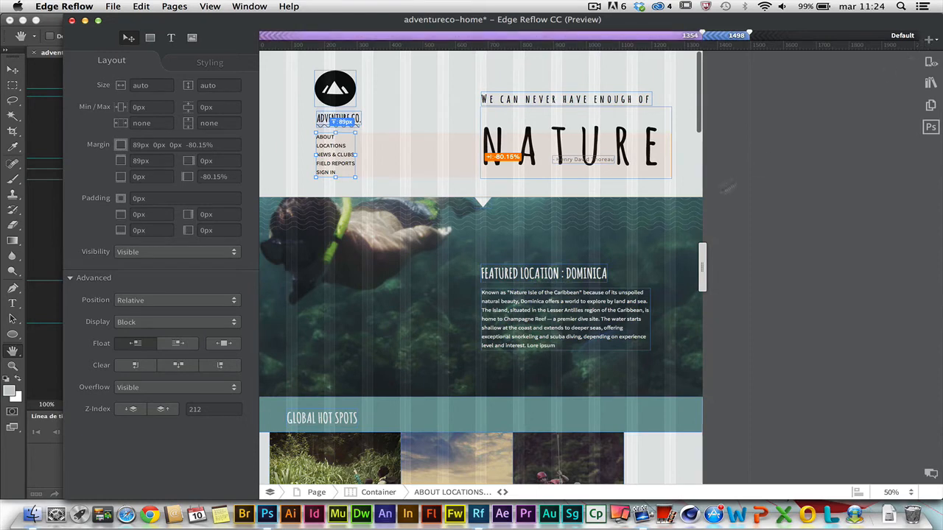
Set the logo's width to 50px at the 1354 breakpoint and widen the page back into the 1498 range
click(620, 105)
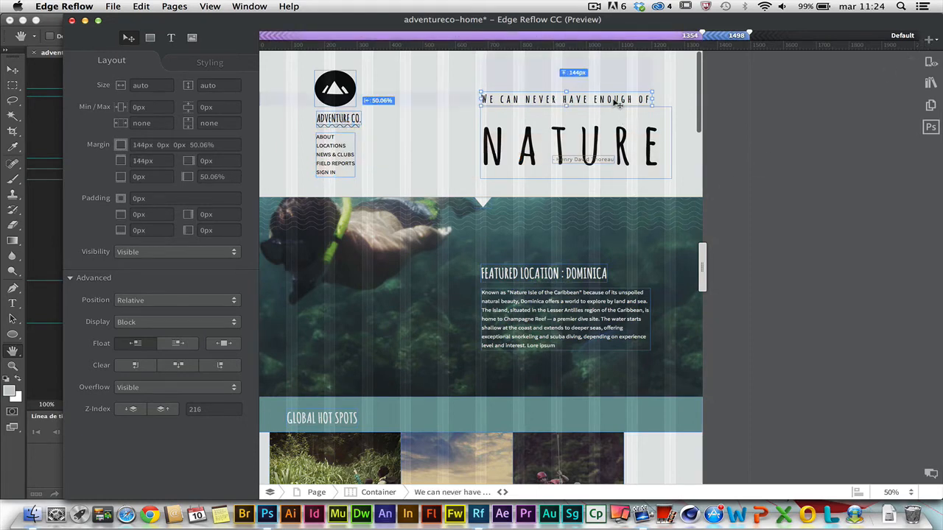
click(333, 89)
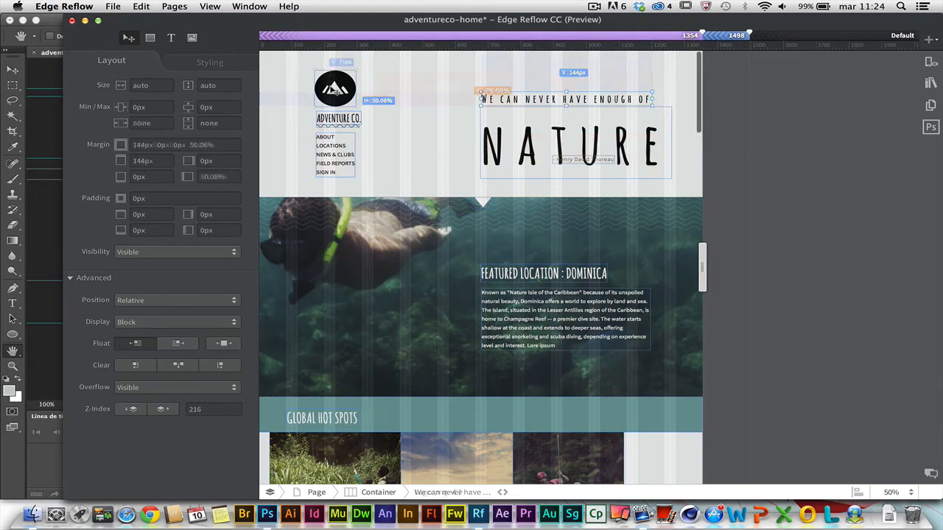
click(144, 84)
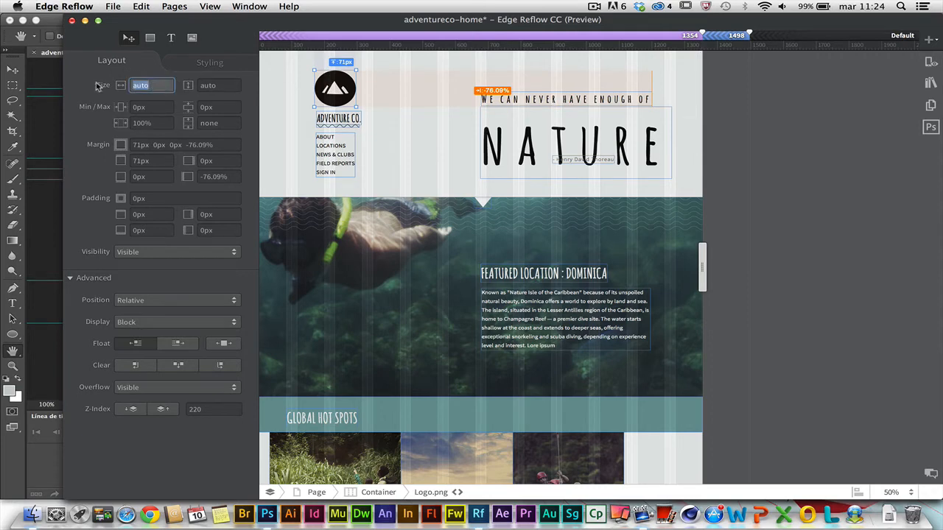
text(50px)
key(Return)
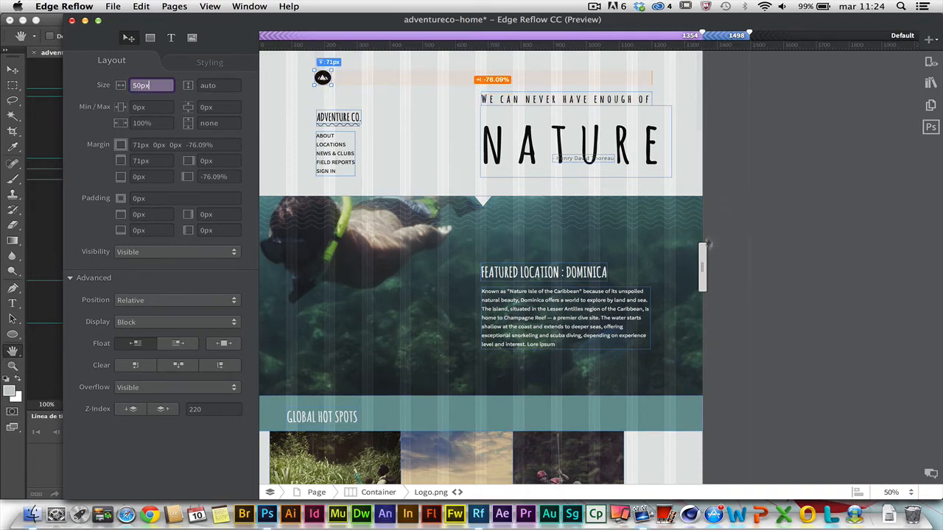
drag(704, 263, 742, 263)
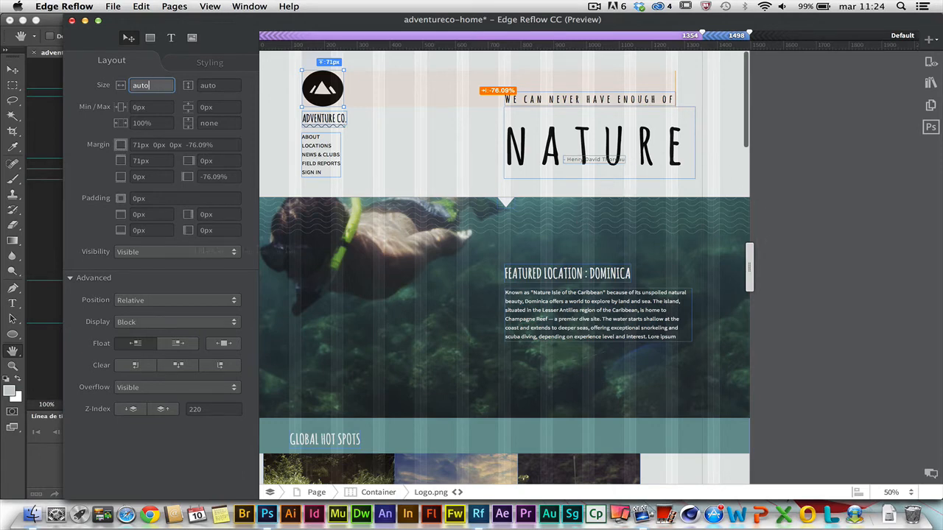
Switch to Photoshop and close adventureco-home.psd
click(42, 236)
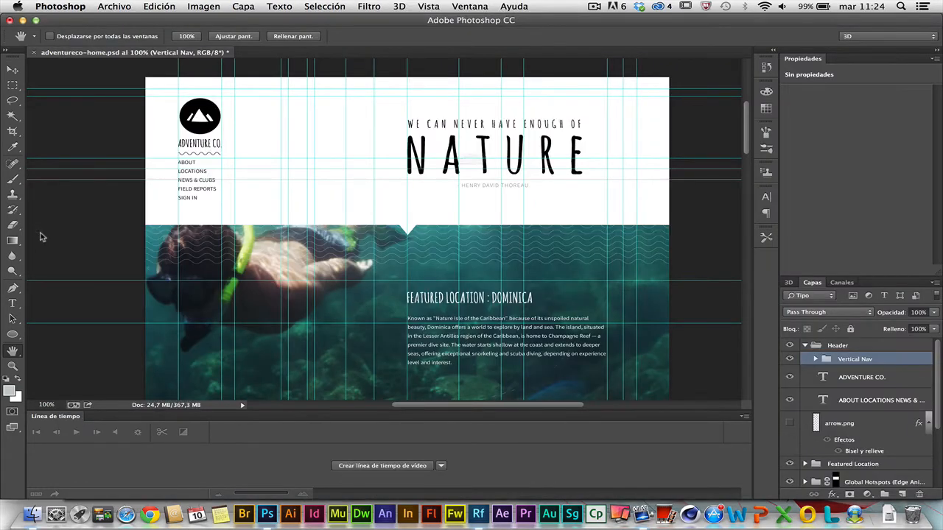
key(super+w)
click(405, 195)
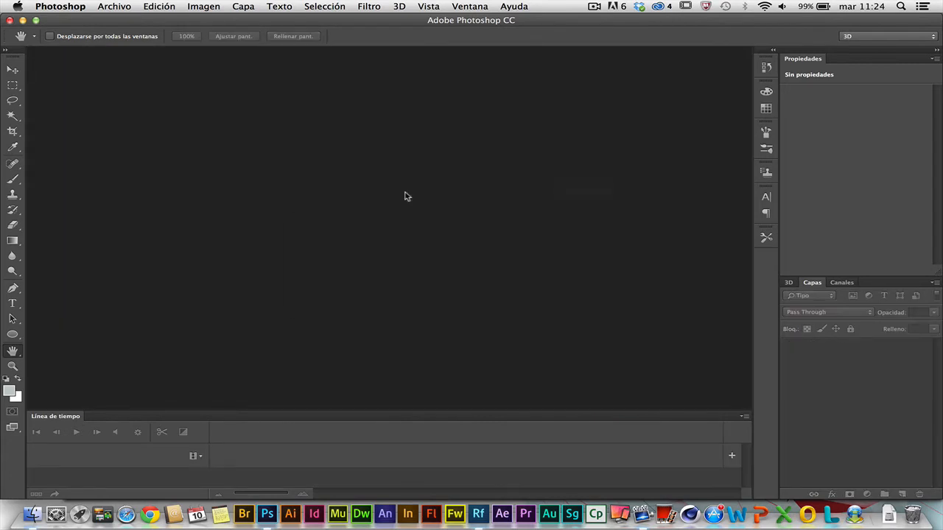
Switch to Finder, open adventureco-about.psd from the PSD_adventureco folder in Photoshop and view its header at 100%
key(super+Tab)
key(super+Tab)
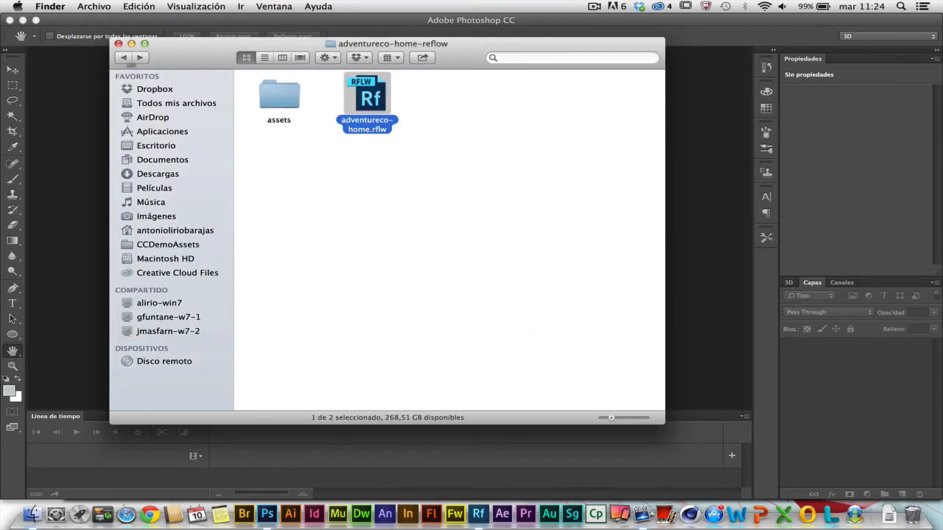
click(124, 58)
click(298, 116)
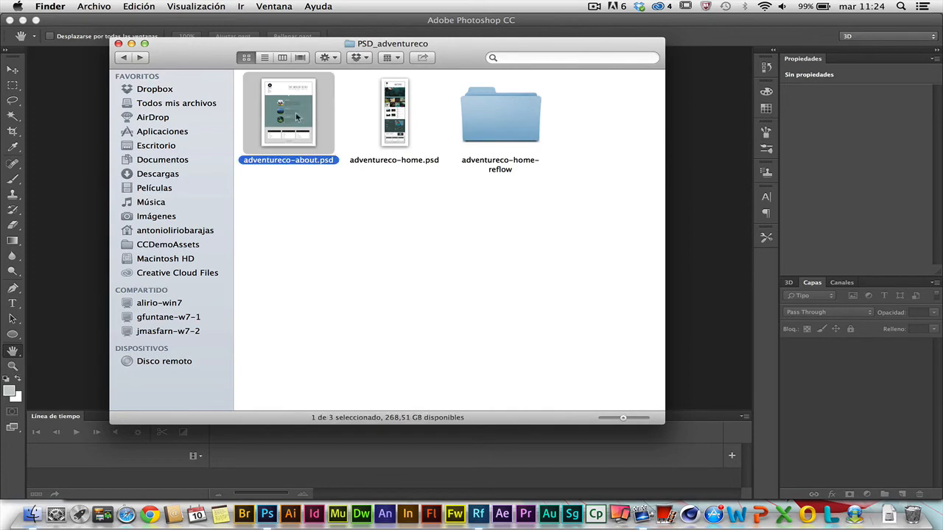
double_click(296, 114)
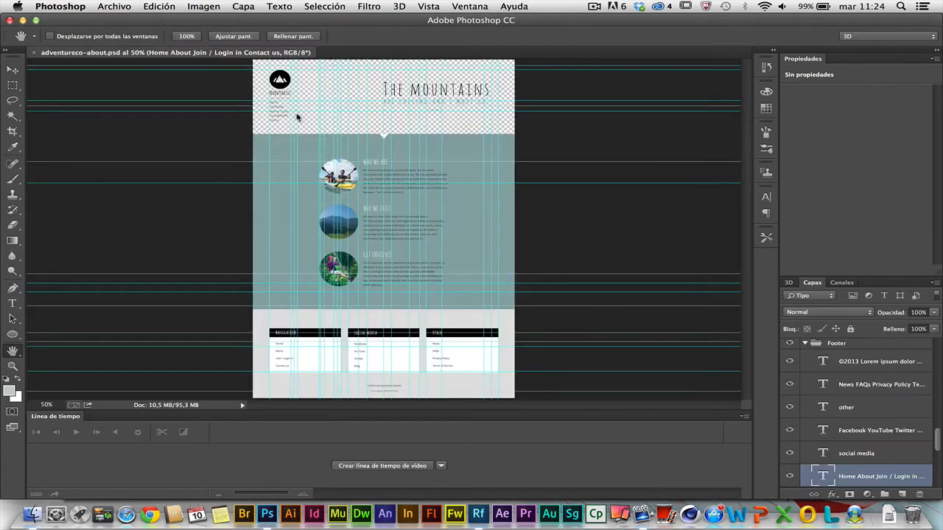
double_click(13, 367)
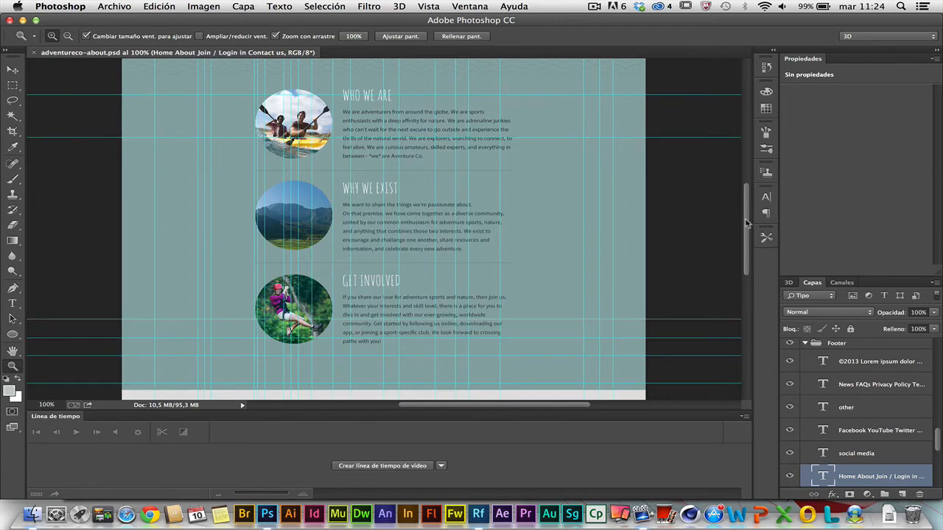
drag(745, 224, 746, 164)
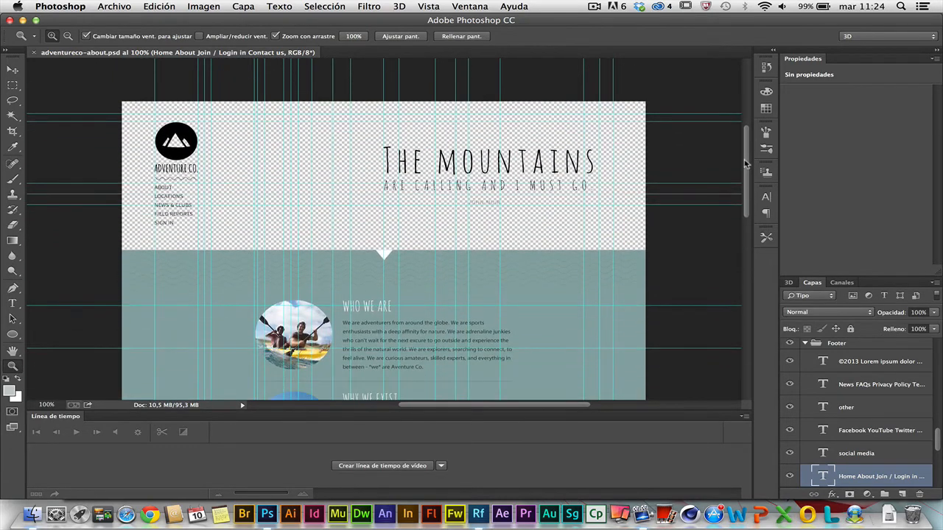
Switch to Edge Reflow and turn on Photoshop Sync for the connected adventureco-about.psd
key(super+Tab)
key(super+Tab)
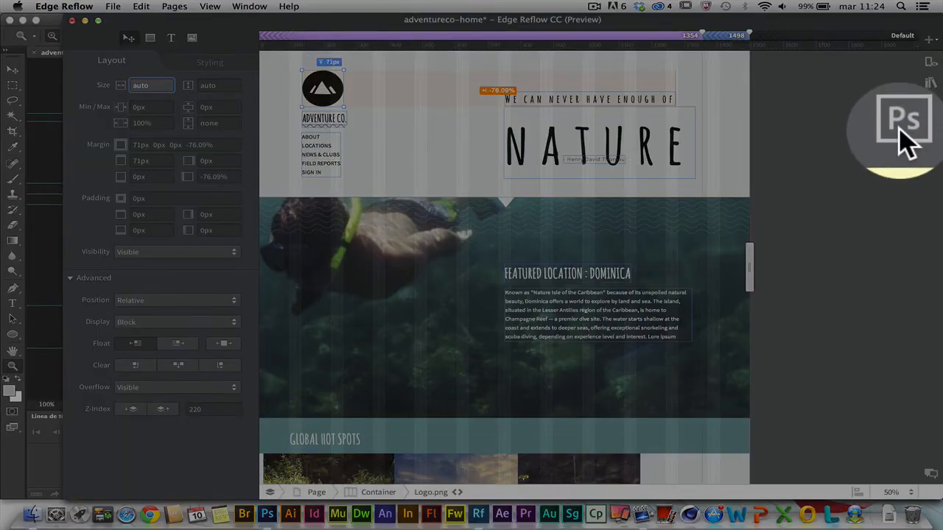
click(931, 126)
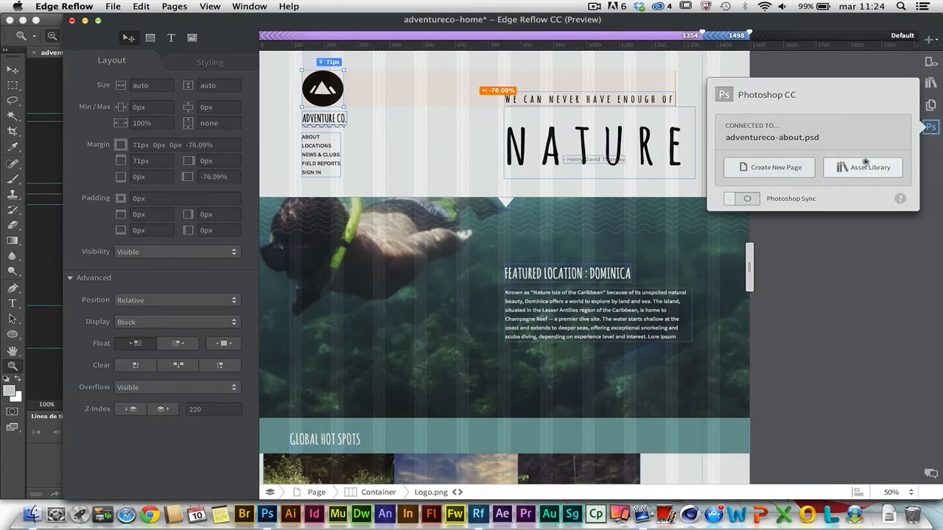
click(753, 199)
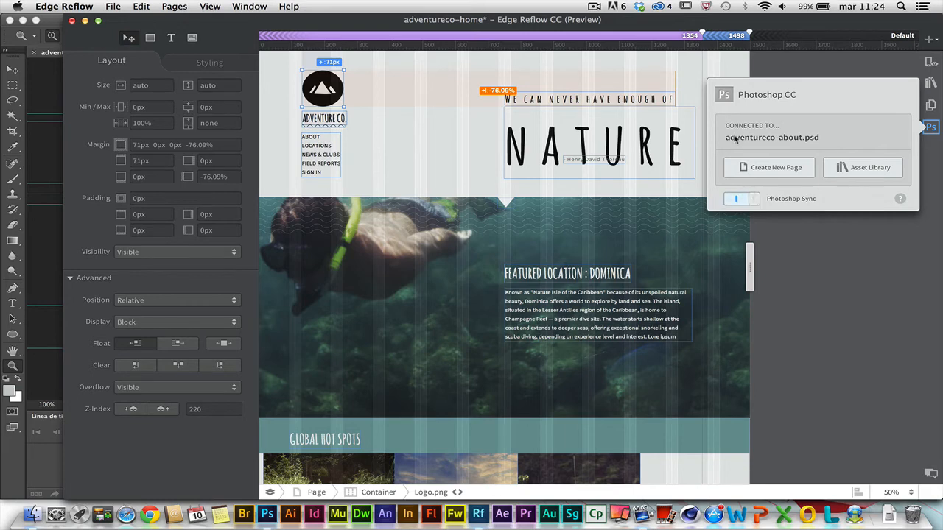
Create a new page from adventureco-about.psd, substituting a web font for the missing Myriad Pro
click(776, 169)
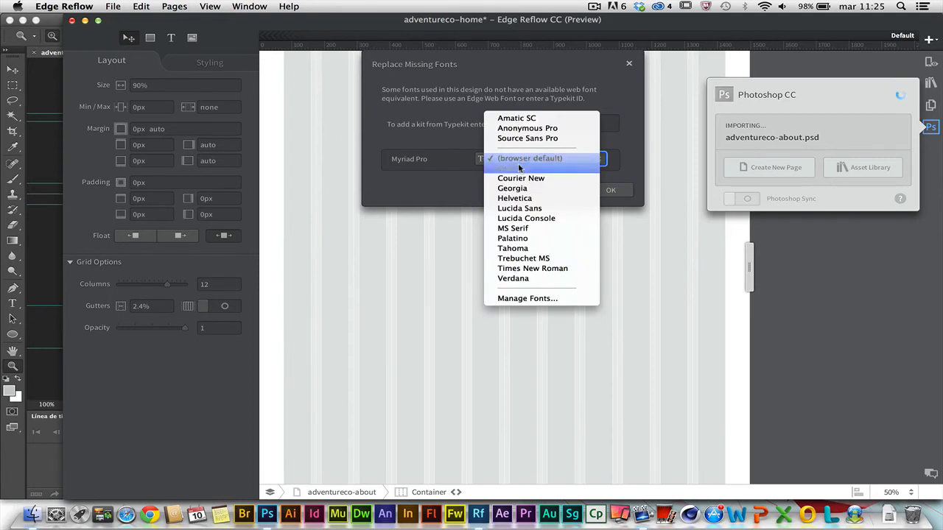
click(519, 168)
click(608, 191)
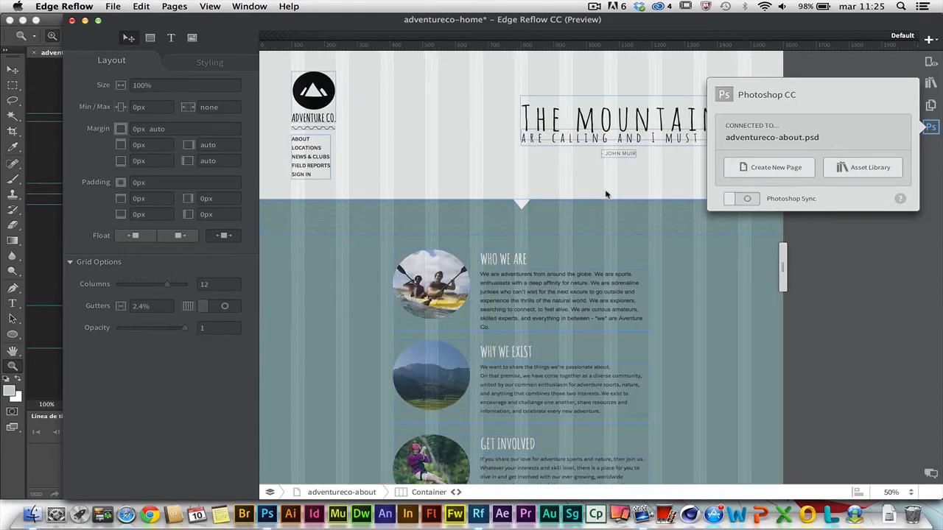
click(847, 261)
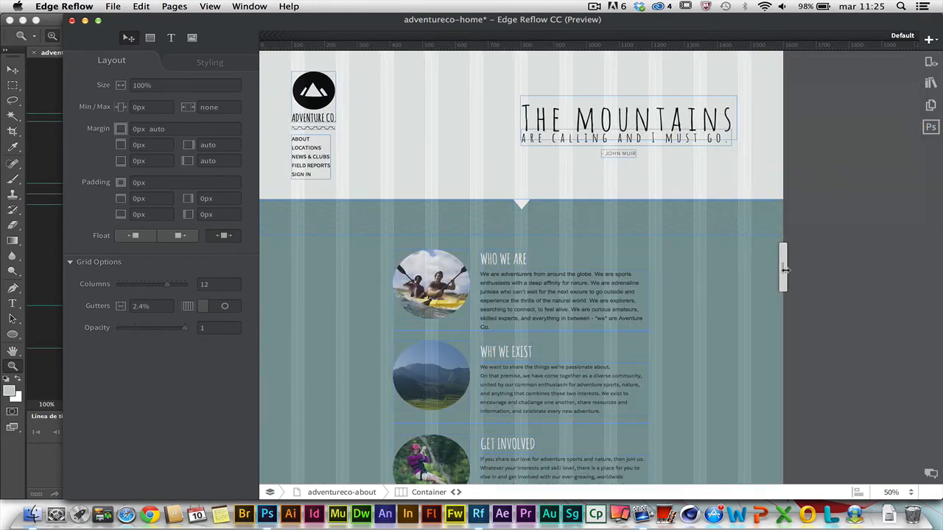
Widen the adventureco-about page to about 1680 px and inspect the heading, tagline, menu and logo elements in turn
drag(785, 269, 810, 267)
click(621, 106)
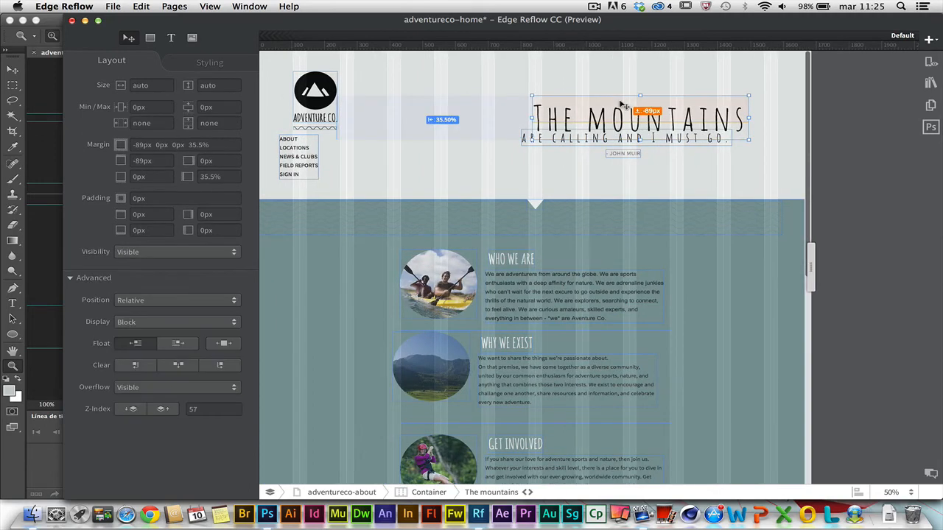
click(618, 141)
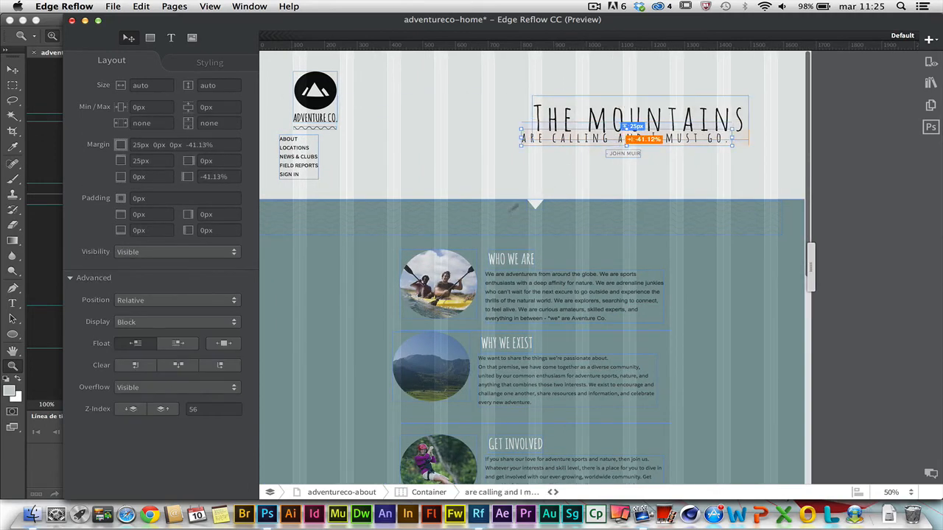
click(425, 271)
click(301, 152)
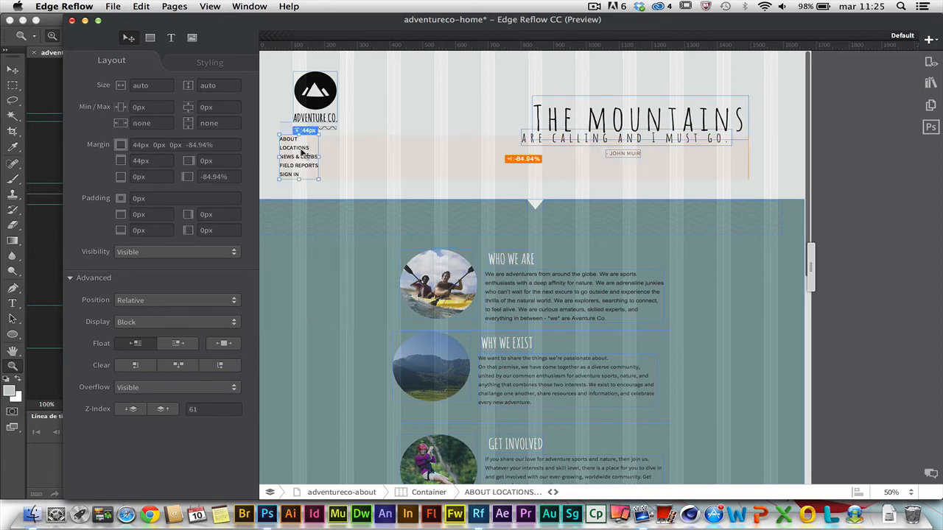
click(317, 92)
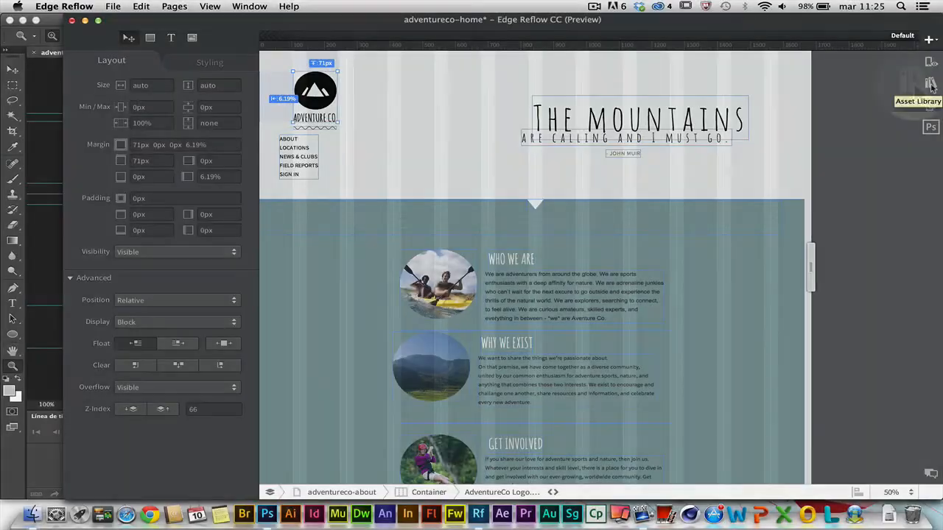
Preview the project's images in the Asset Library, including Kayak Photo.png, Logo.png, XProII.jpg, Zipline Photo.png and arrow.png
click(930, 83)
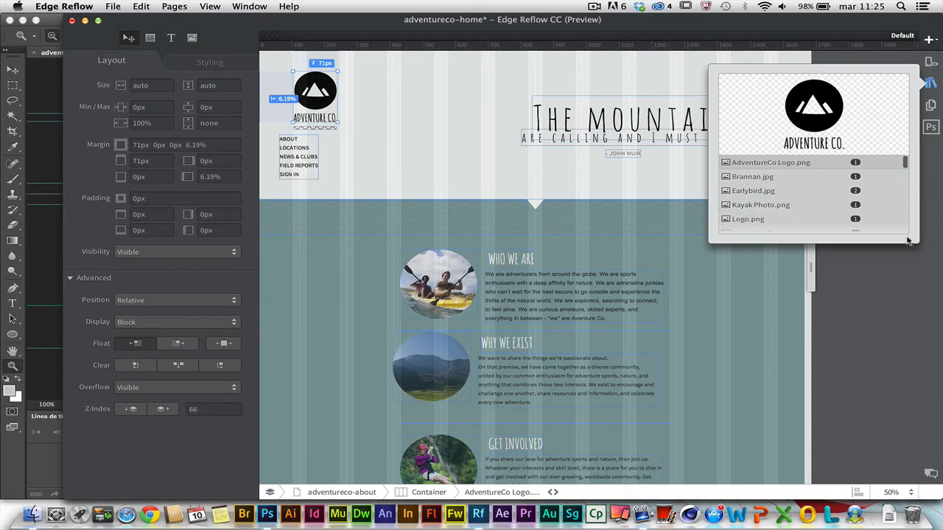
click(770, 191)
click(779, 204)
click(762, 220)
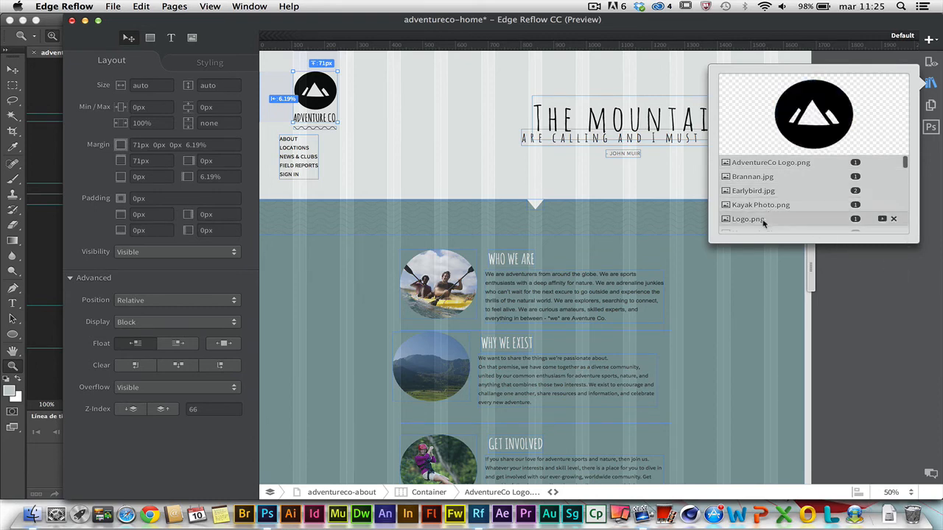
drag(901, 161, 905, 174)
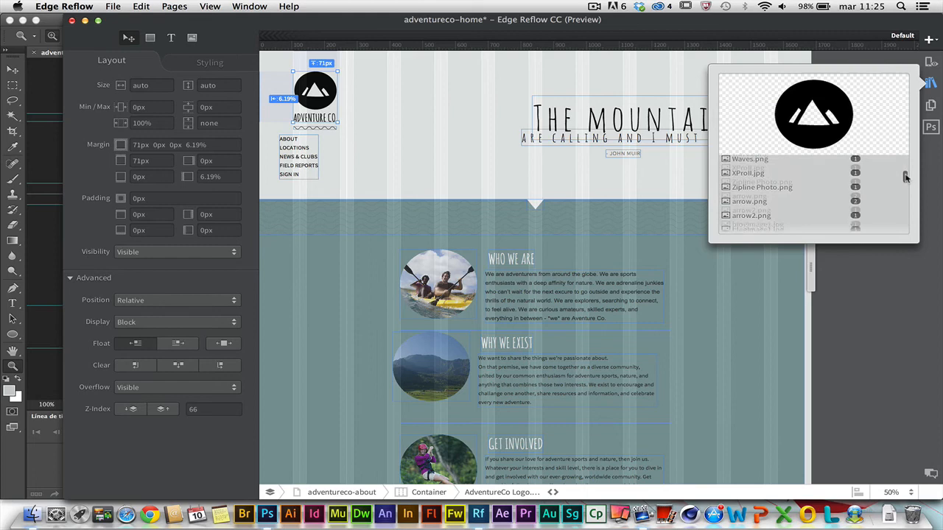
click(759, 171)
click(759, 182)
click(746, 197)
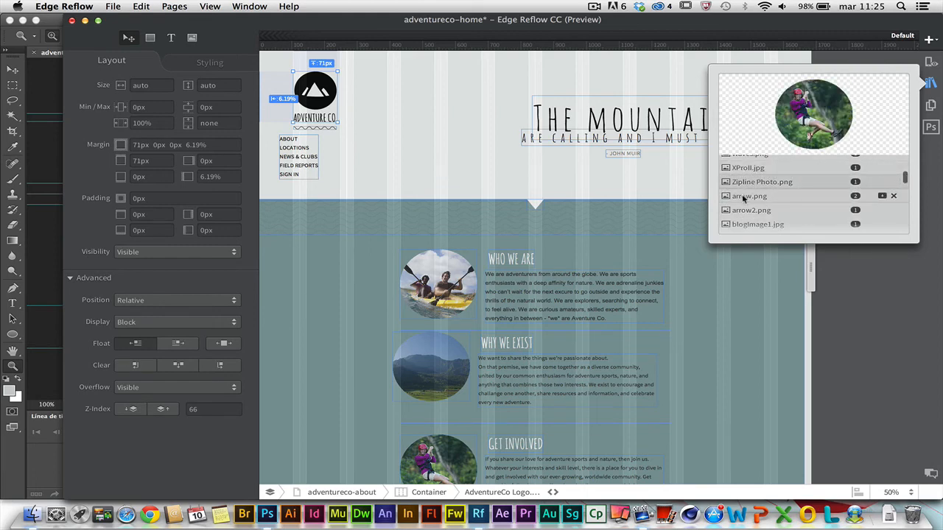
click(759, 211)
Place Zipline Photo.png from the Asset Library beside the kayak photo, with margins of 170px above and 8.81% before it
click(766, 182)
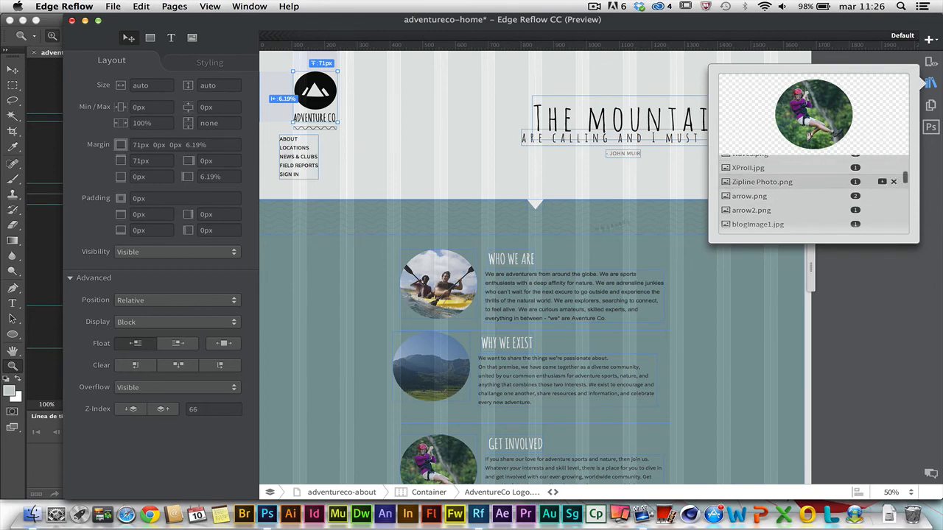
drag(780, 181, 339, 284)
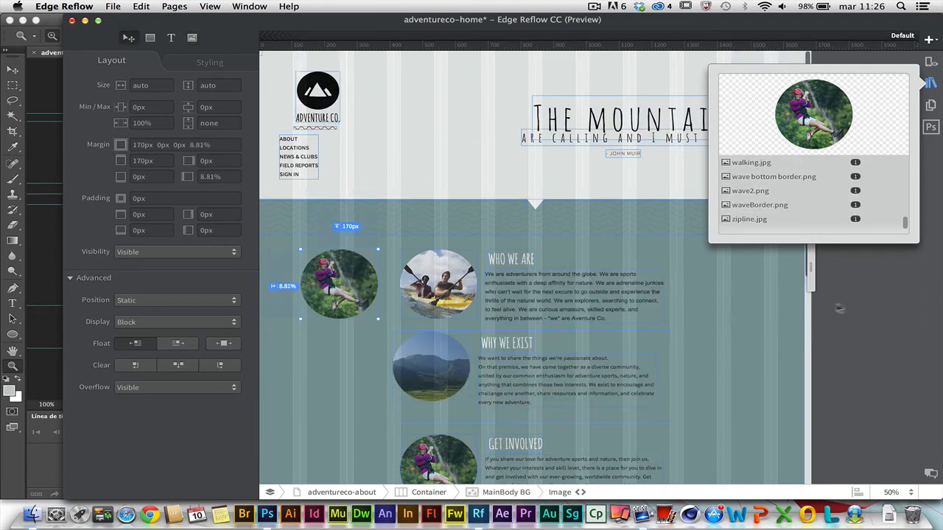
click(893, 290)
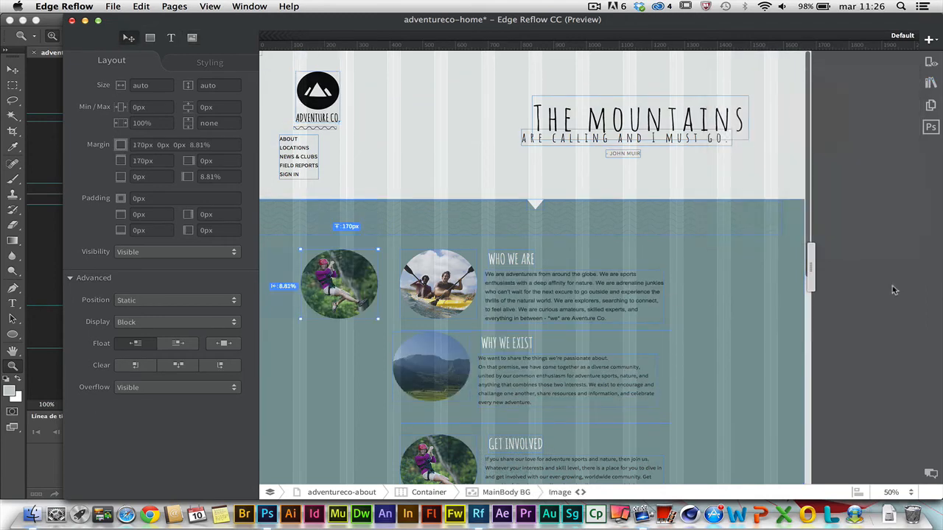
Compare the project's Page and adventureco-about pages, and add and open a new blank page
click(931, 107)
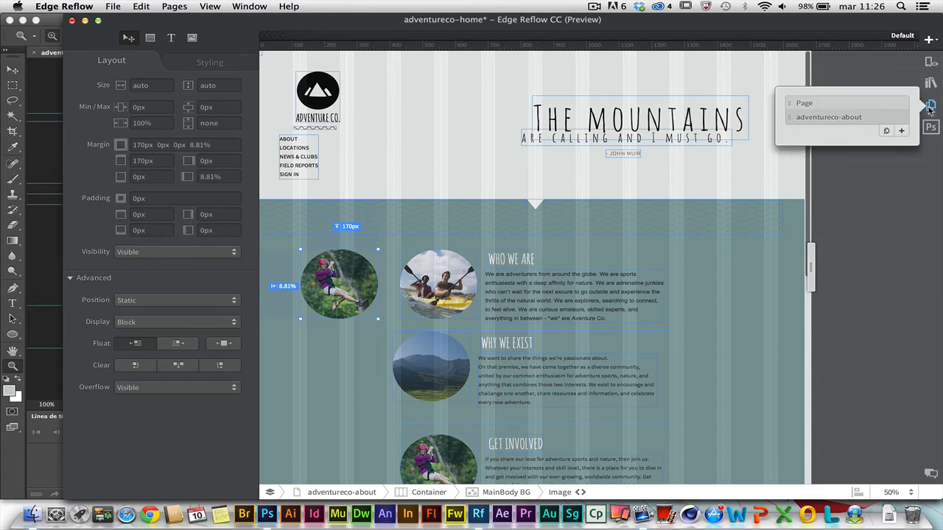
click(811, 122)
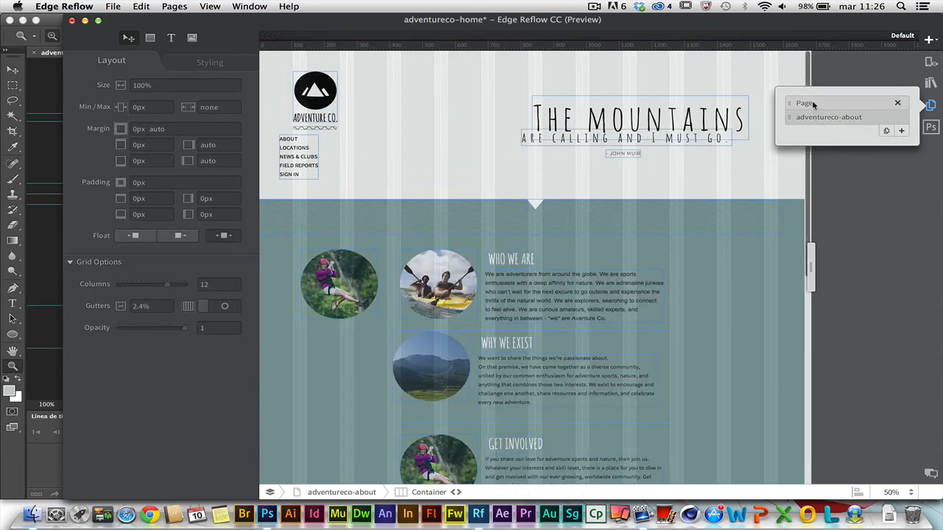
click(813, 105)
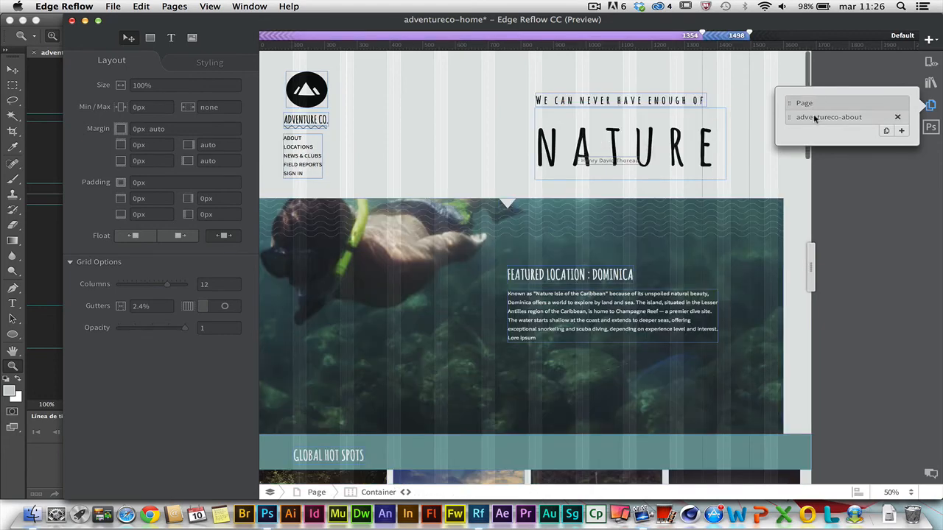
click(815, 120)
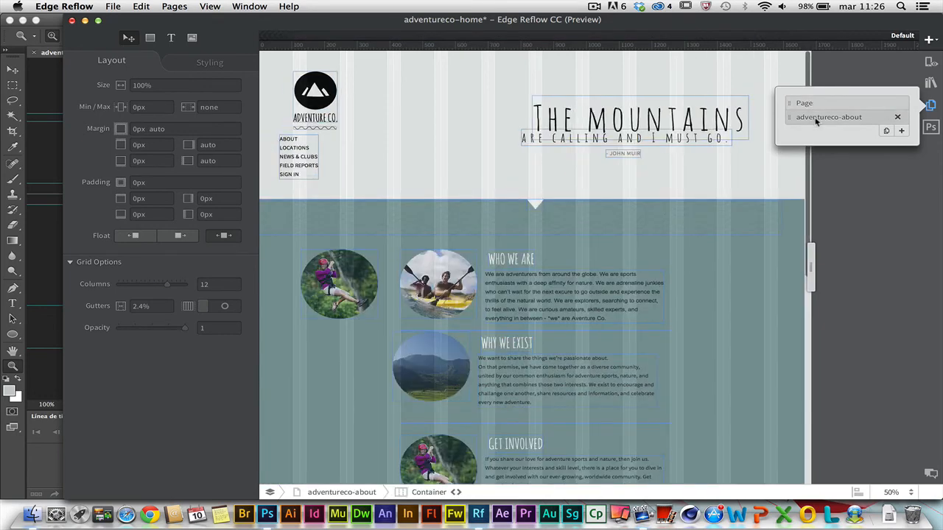
click(901, 131)
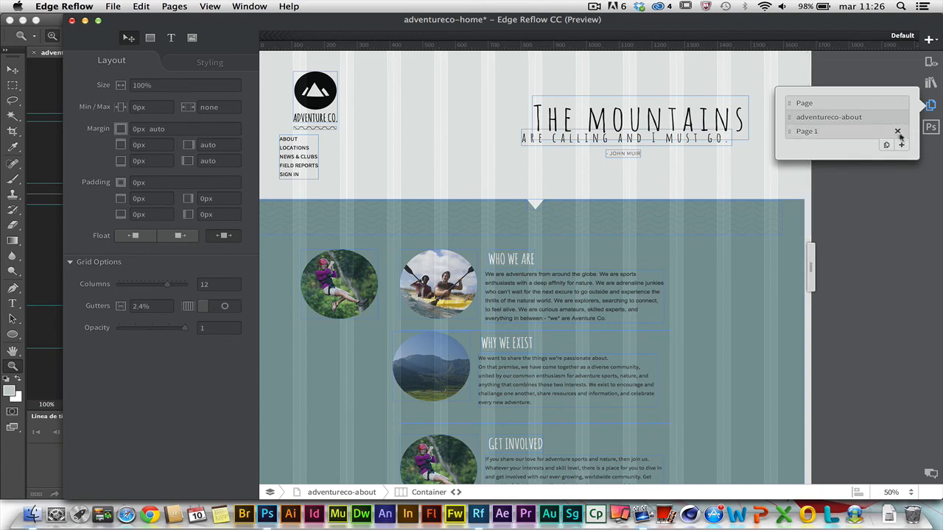
click(837, 139)
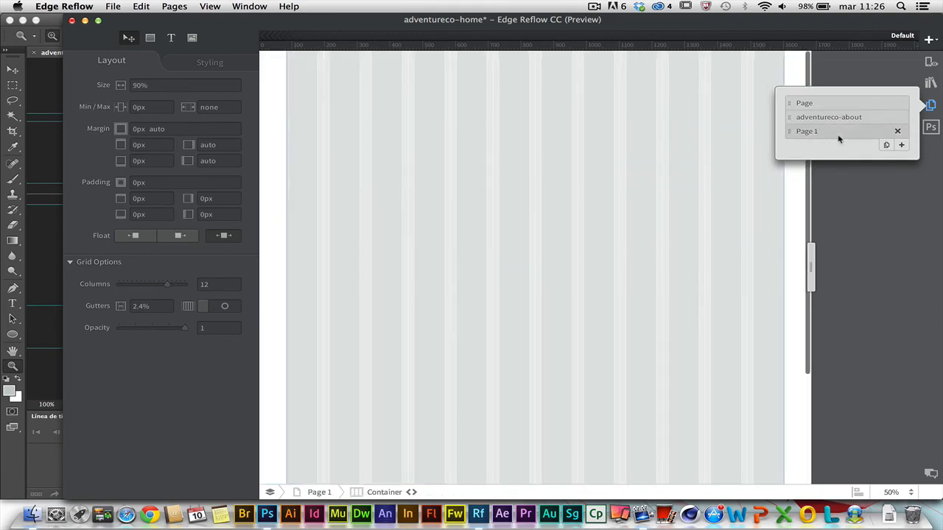
Return to the home design in Page and narrow the page to about 1600 px
click(827, 107)
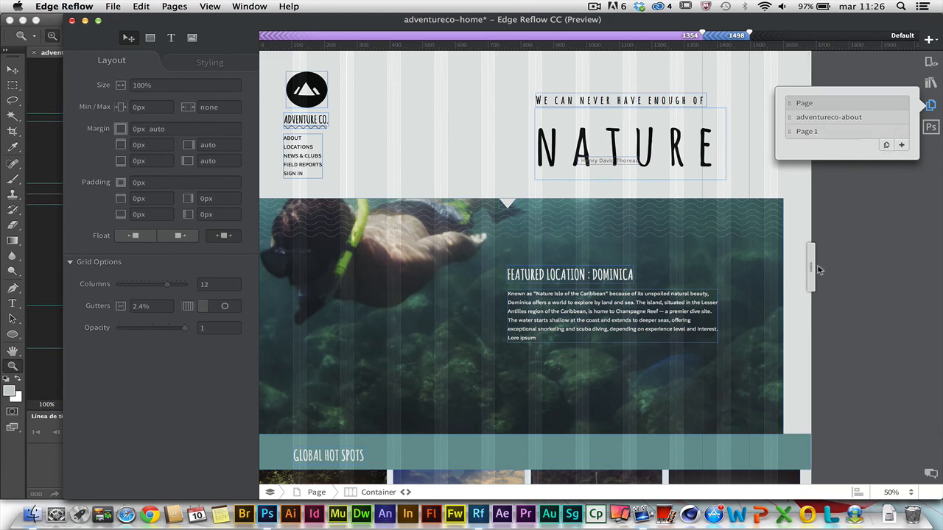
drag(810, 269, 781, 268)
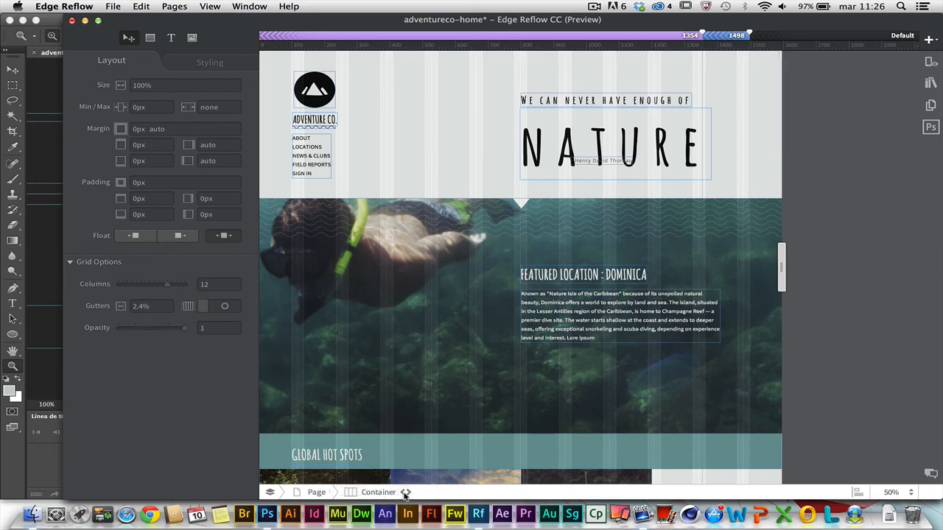
Display the CSS of the container and of the ADVENTURE CO. text, and copy the text's CSS
mouse_move(406, 494)
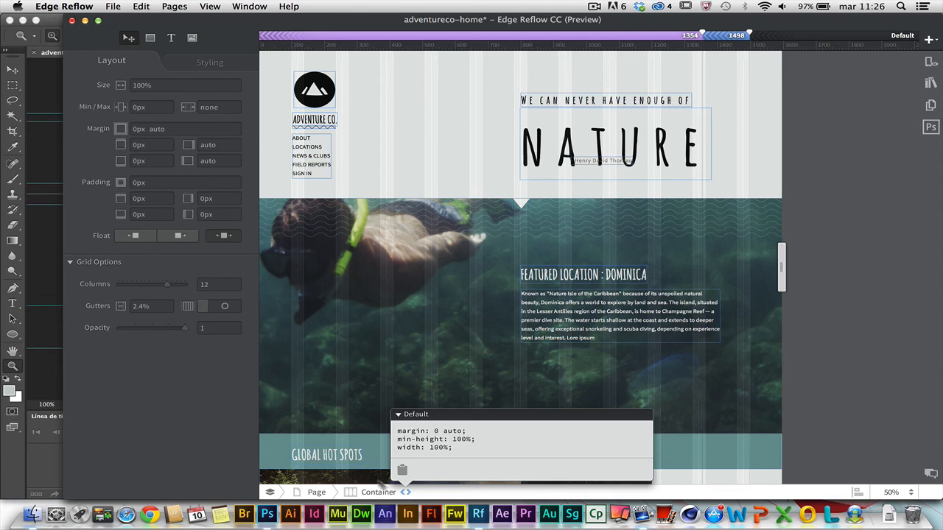
click(305, 129)
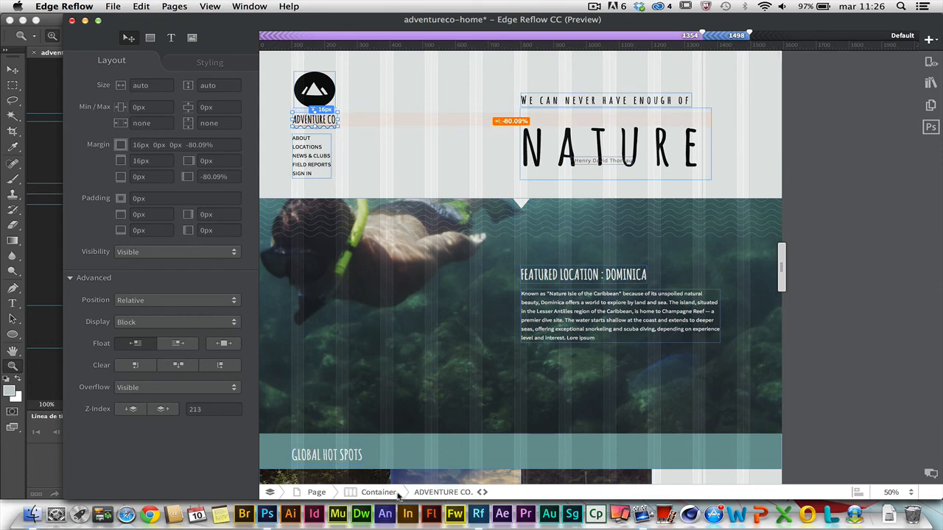
click(482, 491)
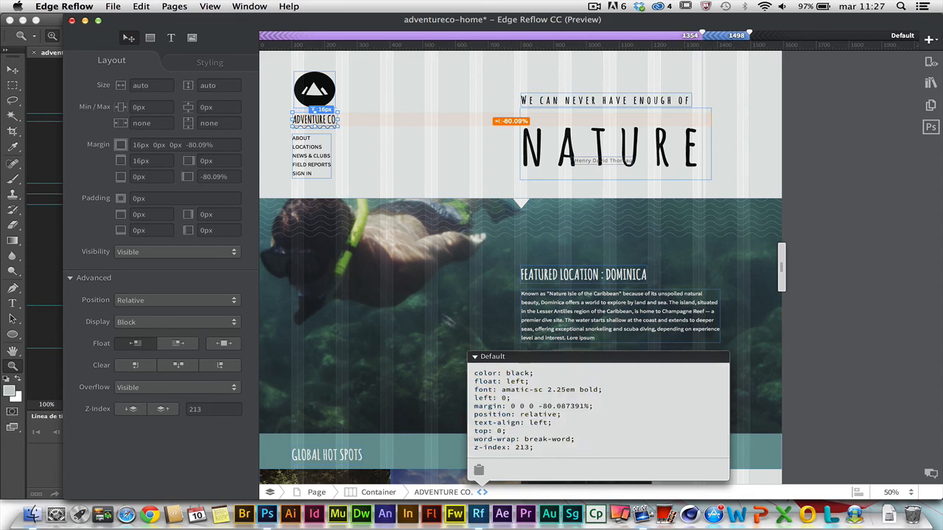
click(478, 471)
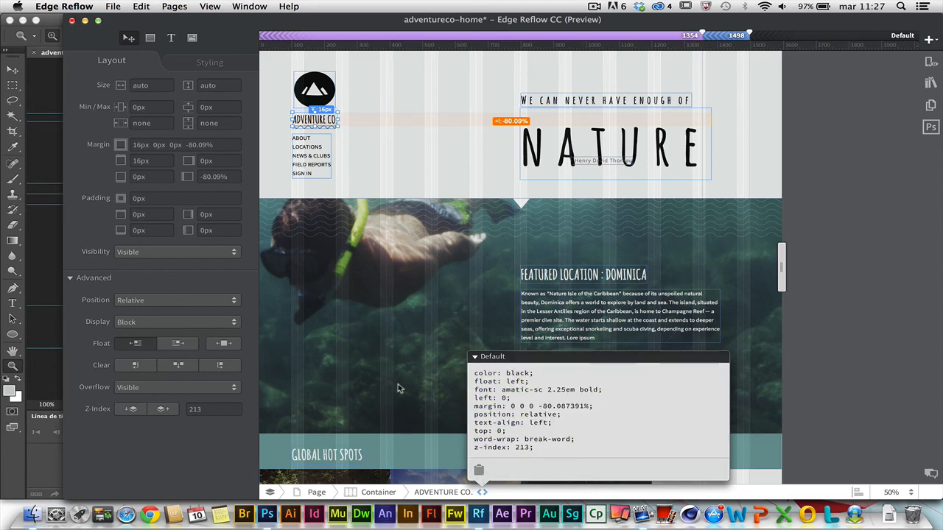